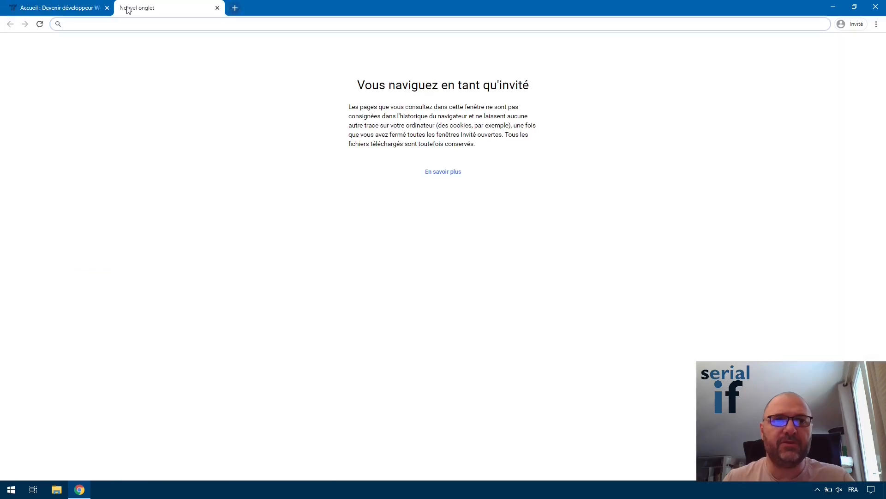
# Search Google for 'wampserver' in a new Chrome tab.
pyautogui.write('wamp')
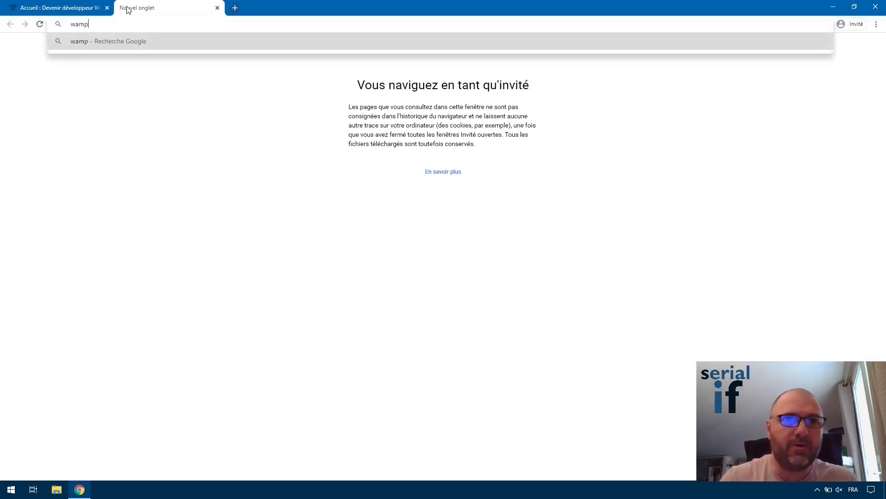
pyautogui.write('server')
pyautogui.press('Return')
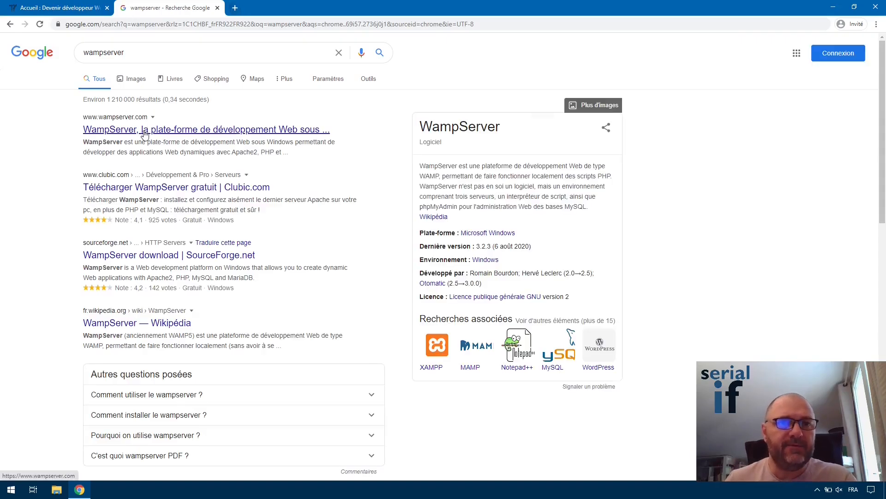
# Download the 64-bit wampserver3.2.3_x64.exe installer from SourceForge and view it in Téléchargements.
pyautogui.click(147, 131)
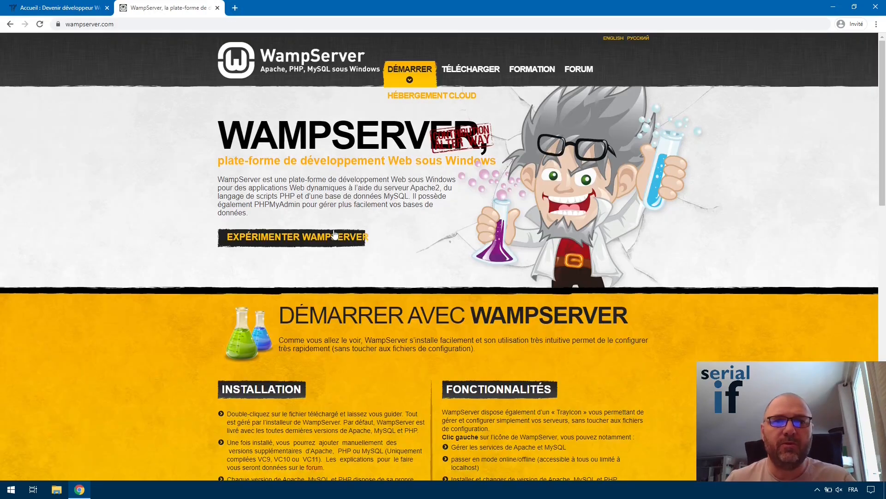
pyautogui.click(470, 74)
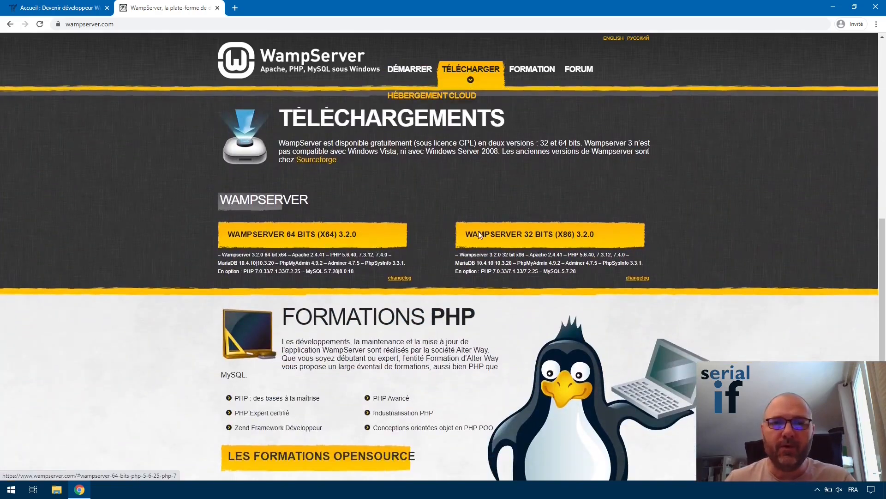
pyautogui.click(283, 239)
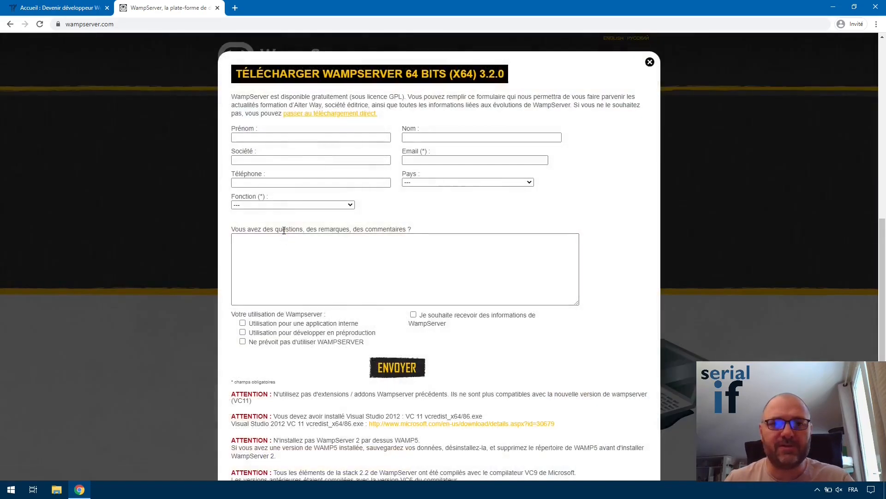
pyautogui.scroll(-5, 320, 238)
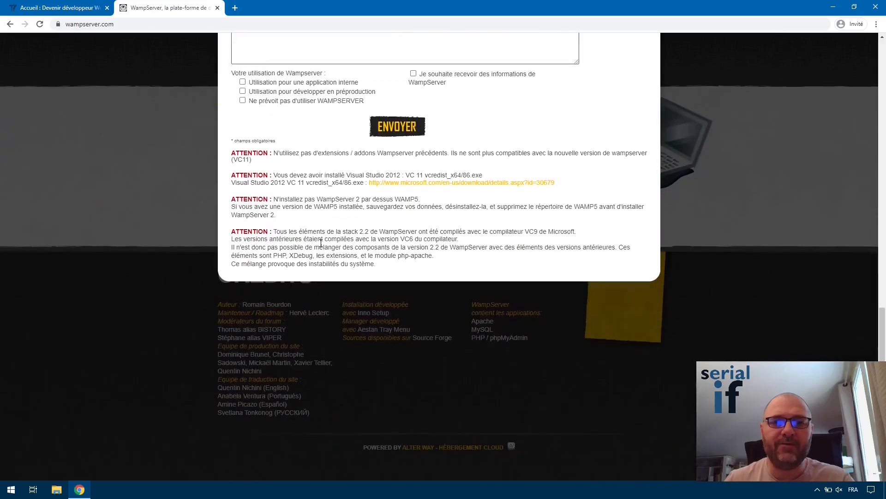
pyautogui.scroll(7, 321, 236)
pyautogui.click(323, 199)
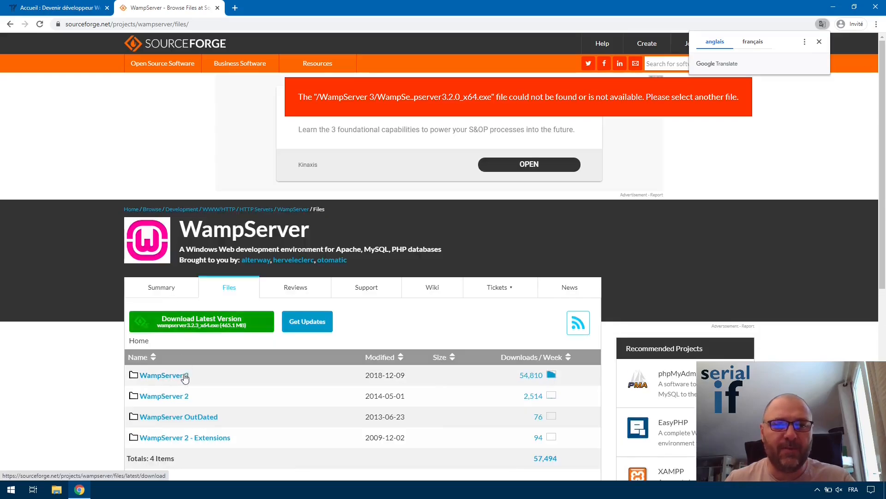
pyautogui.click(197, 331)
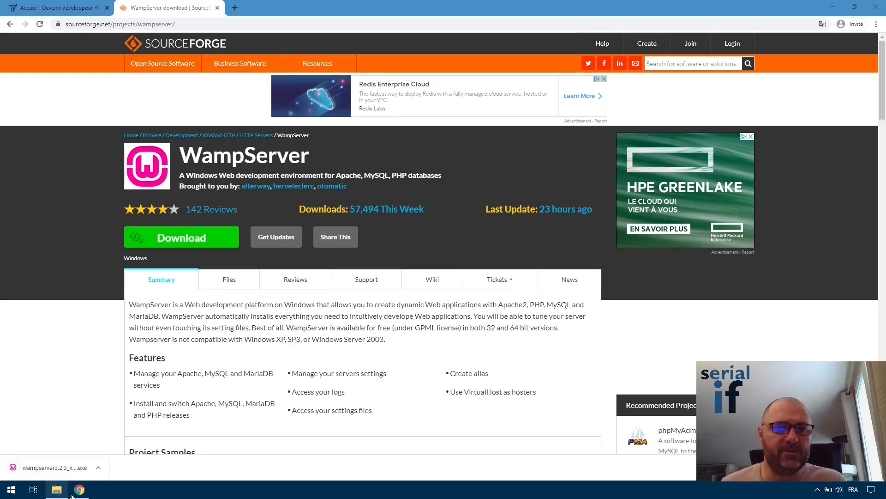
pyautogui.click(57, 489)
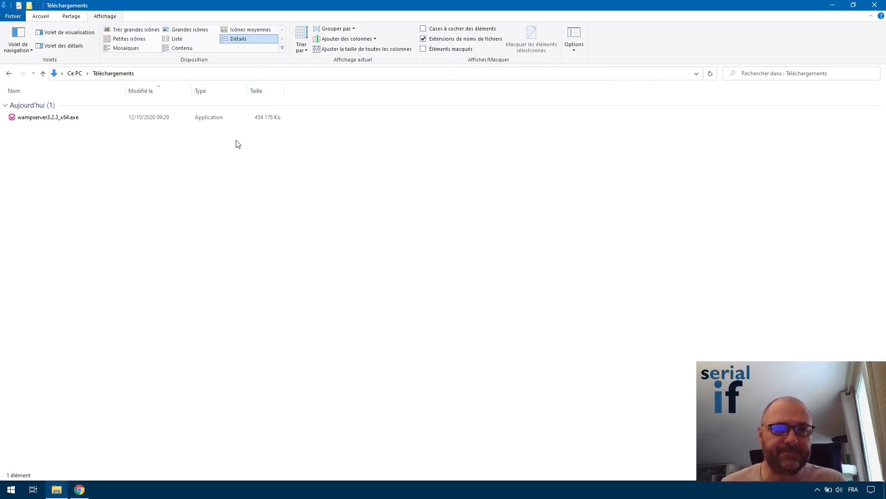
# Launch wampserver3.2.3_x64.exe in Français and accept the licence agreement.
pyautogui.click(38, 119)
pyautogui.doubleClick(67, 117)
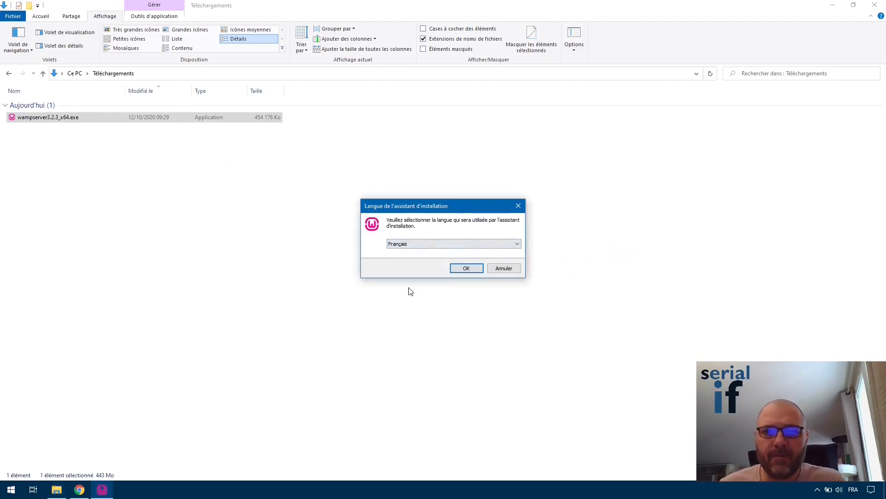
pyautogui.click(467, 267)
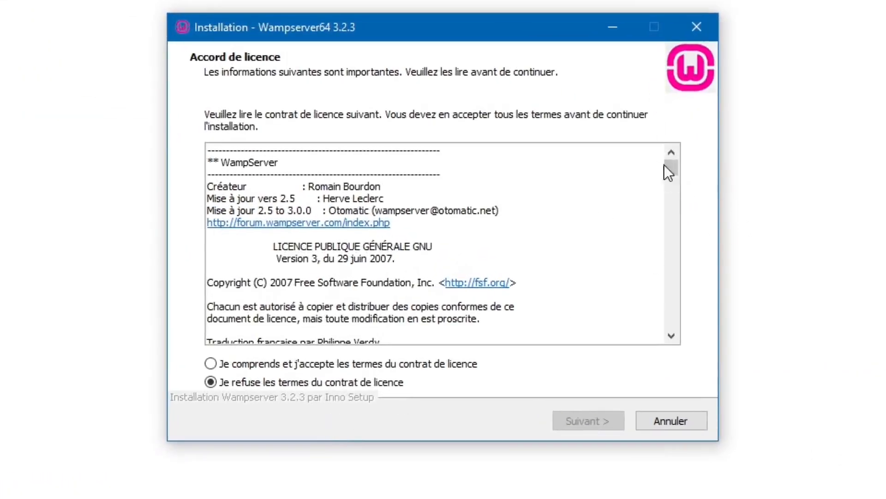
pyautogui.moveTo(664, 165); pyautogui.dragTo(700, 337)
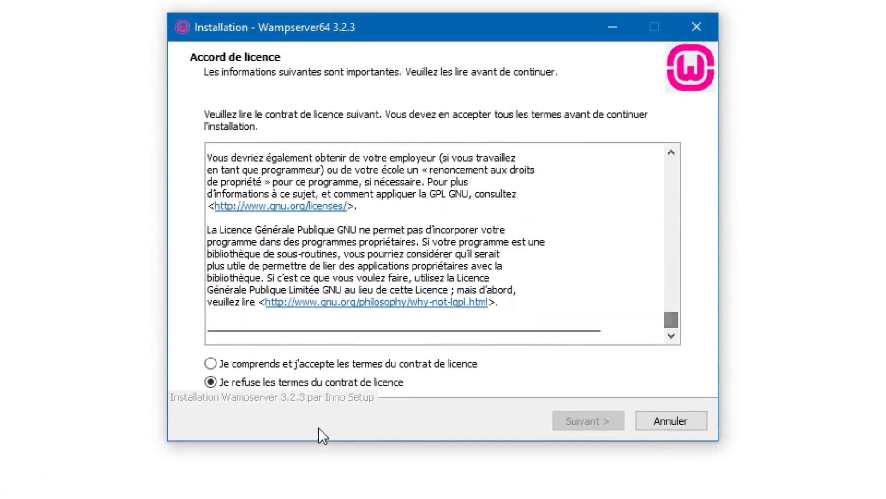
pyautogui.click(254, 365)
pyautogui.click(574, 420)
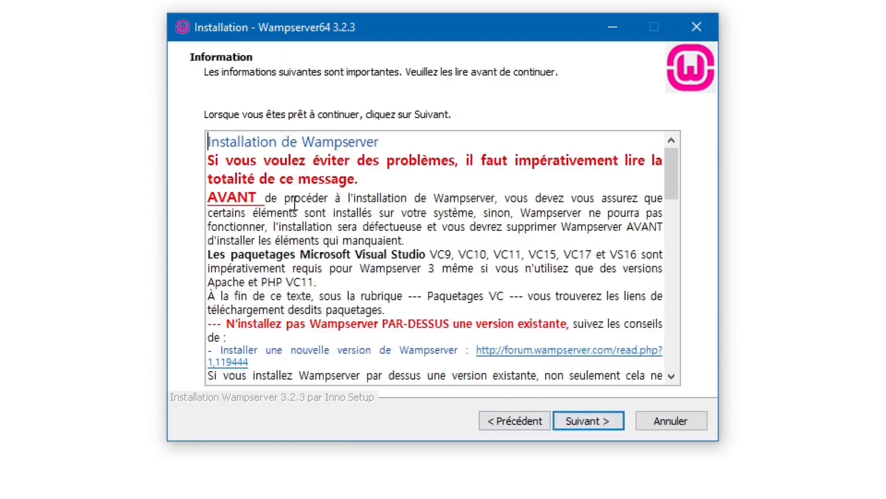
# Read through the Information page about required VC redistributable packages.
pyautogui.scroll(-4, 294, 203)
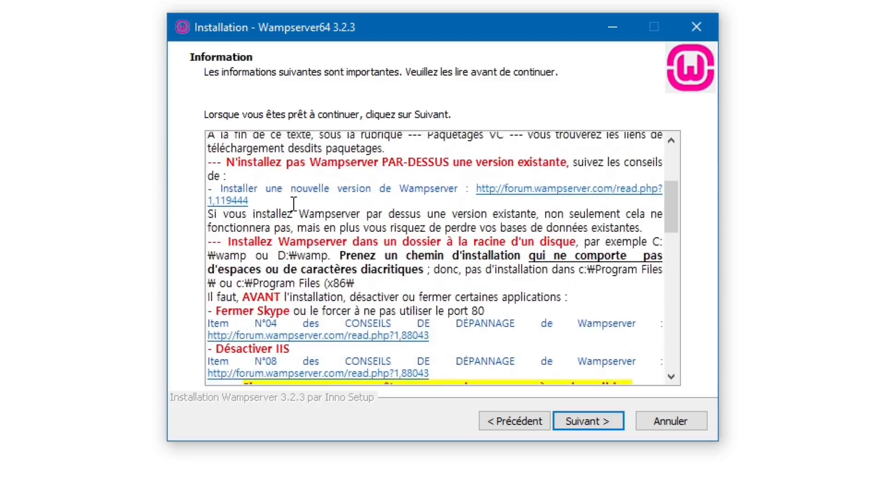
pyautogui.scroll(-3, 294, 203)
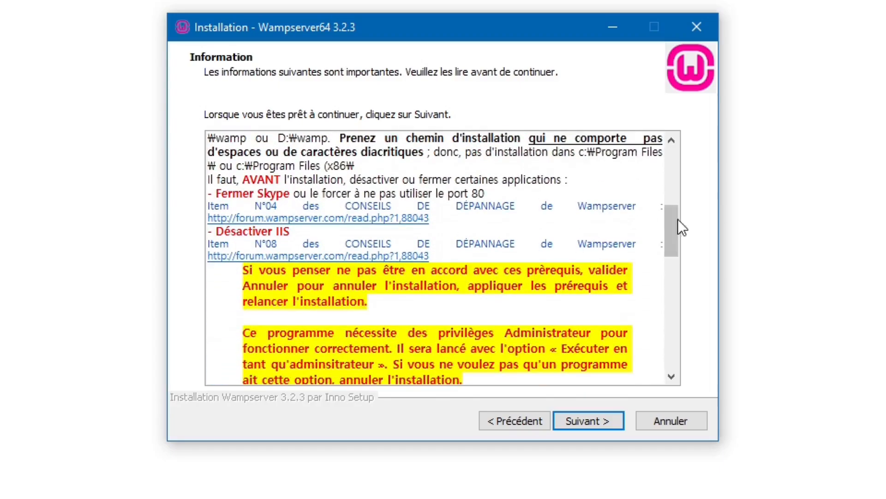
pyautogui.moveTo(671, 236); pyautogui.dragTo(669, 262)
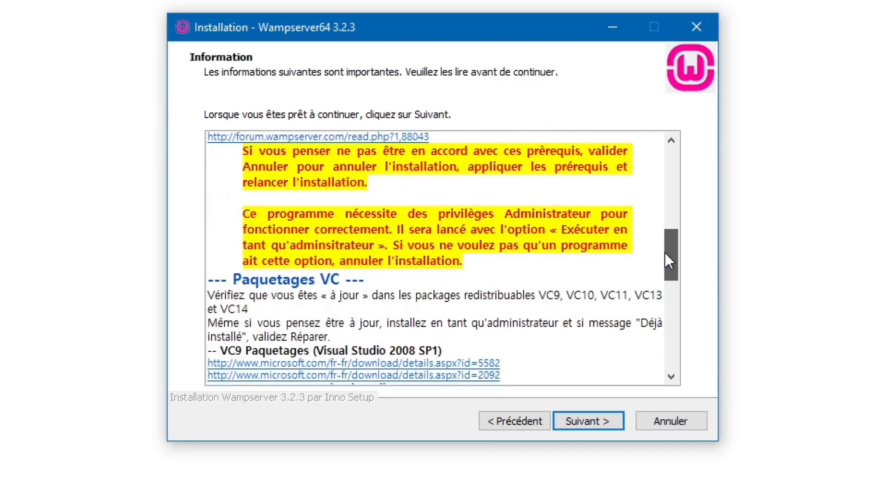
pyautogui.moveTo(665, 253); pyautogui.dragTo(636, 152)
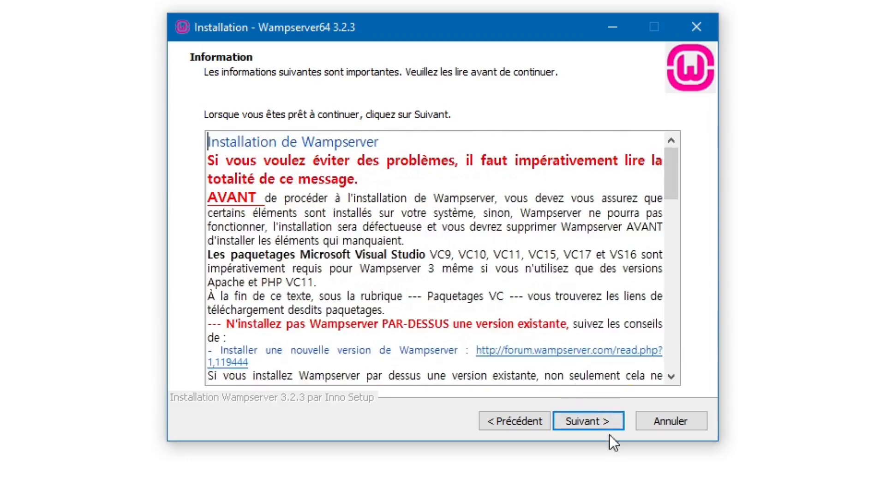
# Keep c:\wamp64 as the installation destination folder.
pyautogui.click(601, 420)
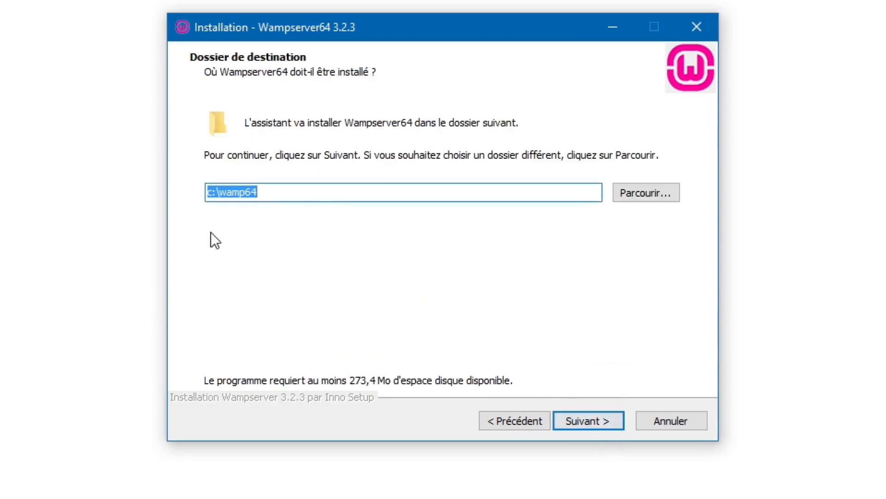
pyautogui.press('End')
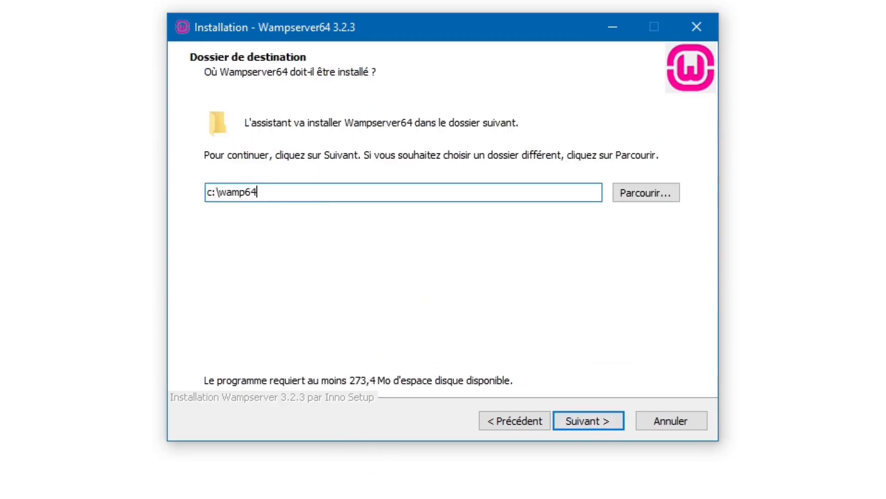
pyautogui.click(593, 421)
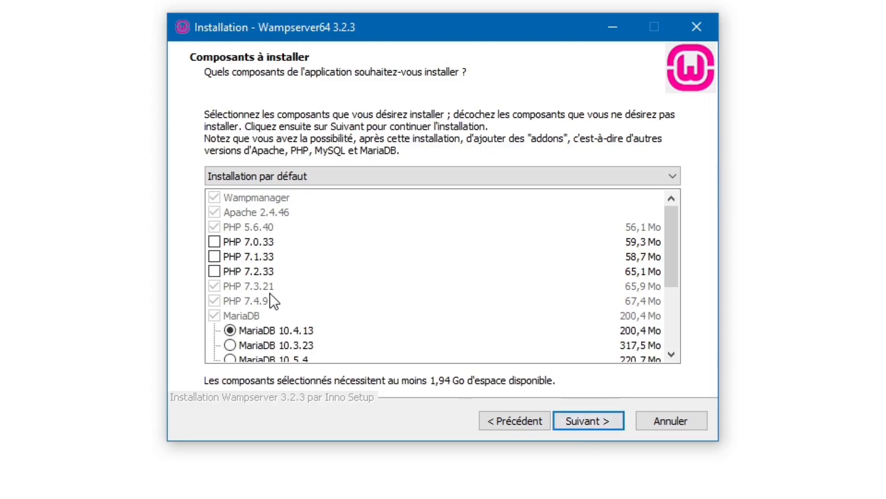
# Keep the default components and the Wampserver64 Start menu folder.
pyautogui.scroll(-3, 276, 266)
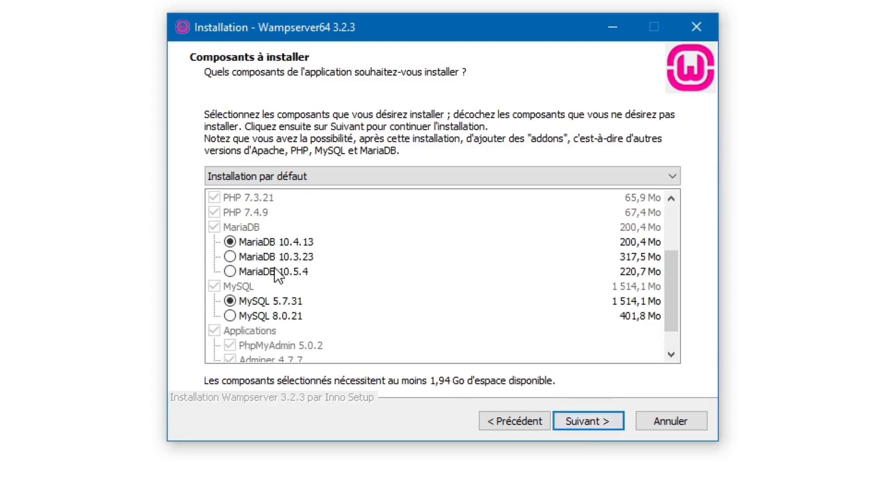
pyautogui.scroll(2, 269, 266)
pyautogui.scroll(2, 268, 265)
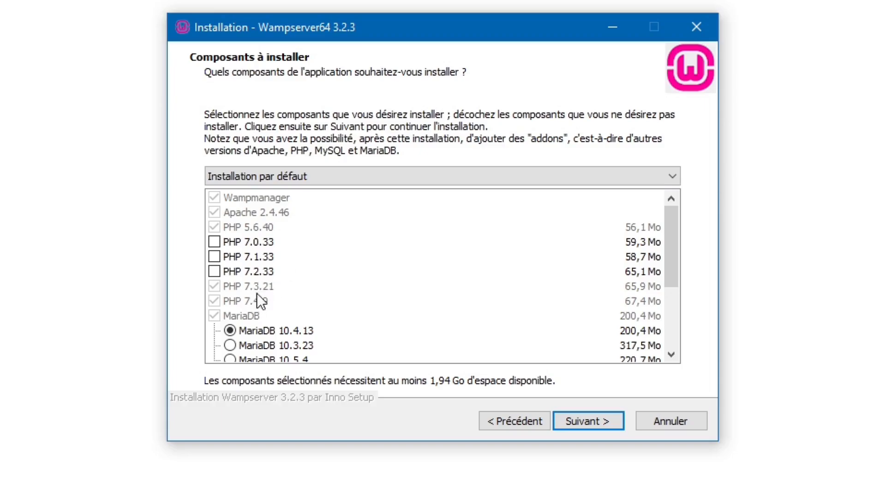
pyautogui.scroll(-3, 281, 282)
pyautogui.scroll(1, 281, 281)
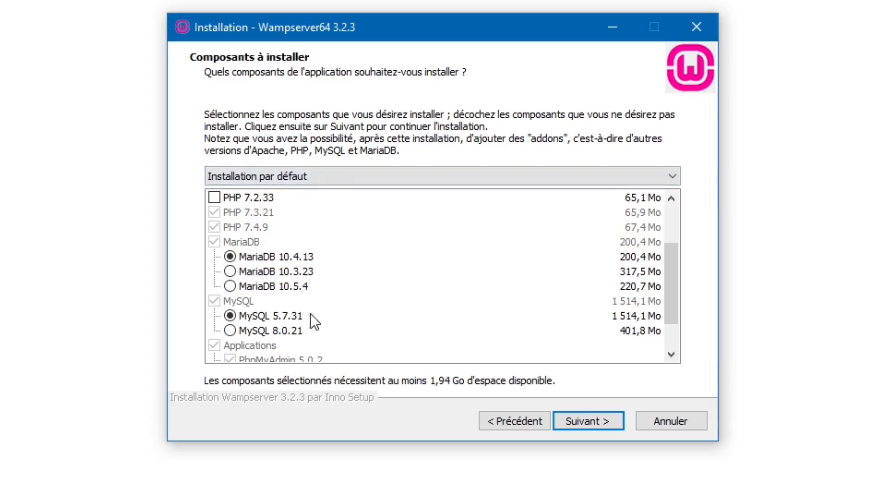
pyautogui.scroll(-1, 314, 321)
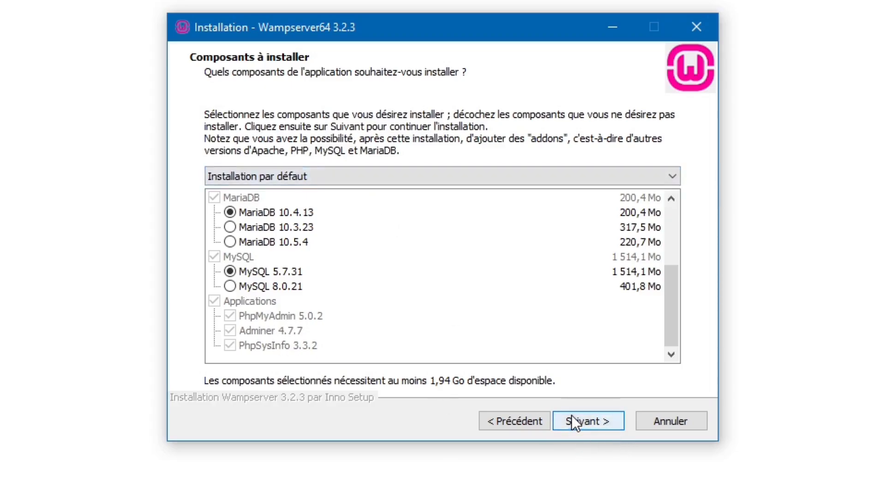
pyautogui.click(591, 420)
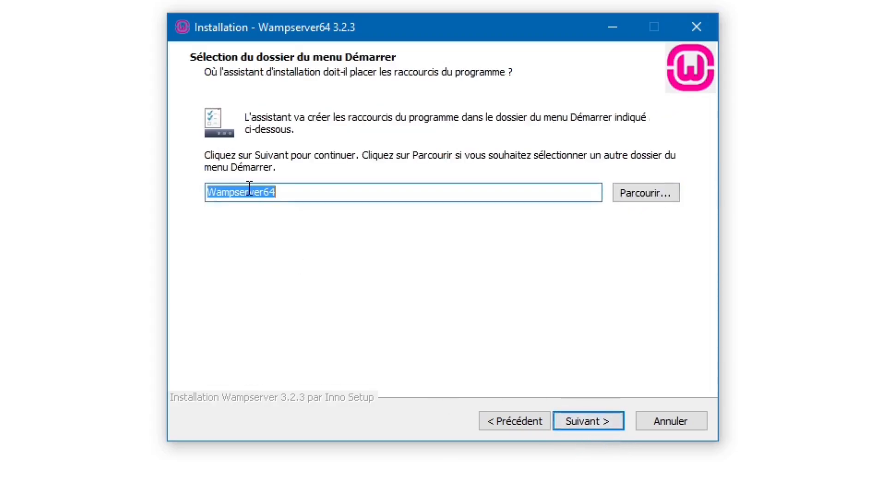
pyautogui.click(580, 420)
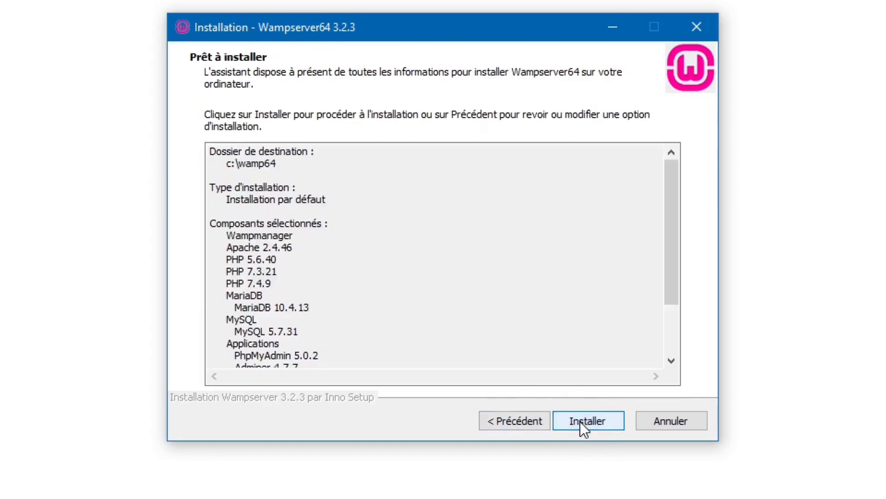
# Run the installation and opt to choose a browser other than Internet Explorer.
pyautogui.click(579, 421)
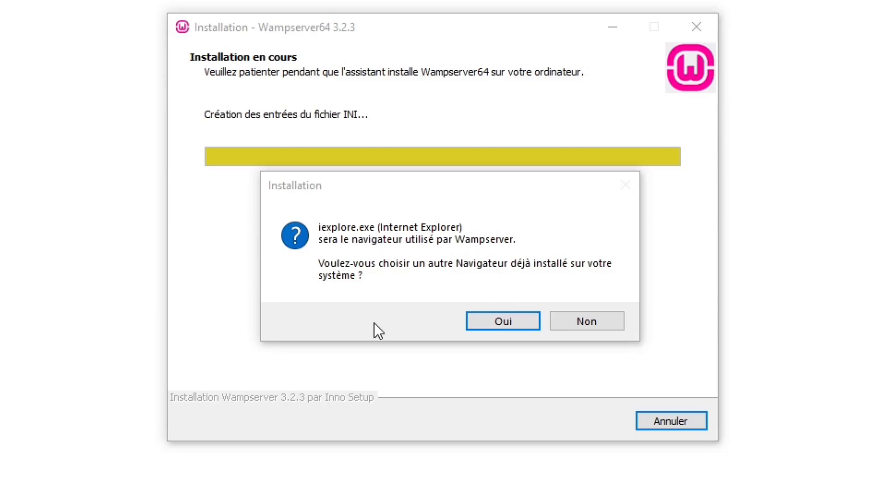
pyautogui.click(498, 324)
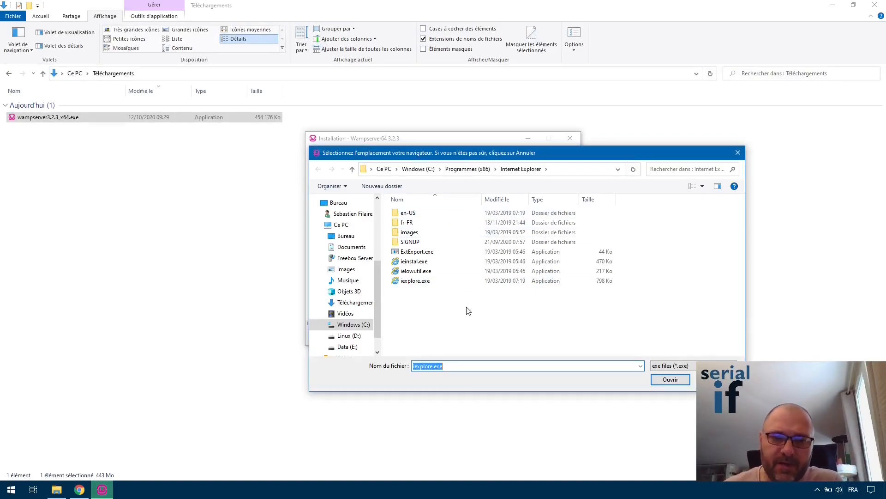
# Locate Chrome's Application folder from its Start menu shortcut and copy the folder path.
pyautogui.click(11, 489)
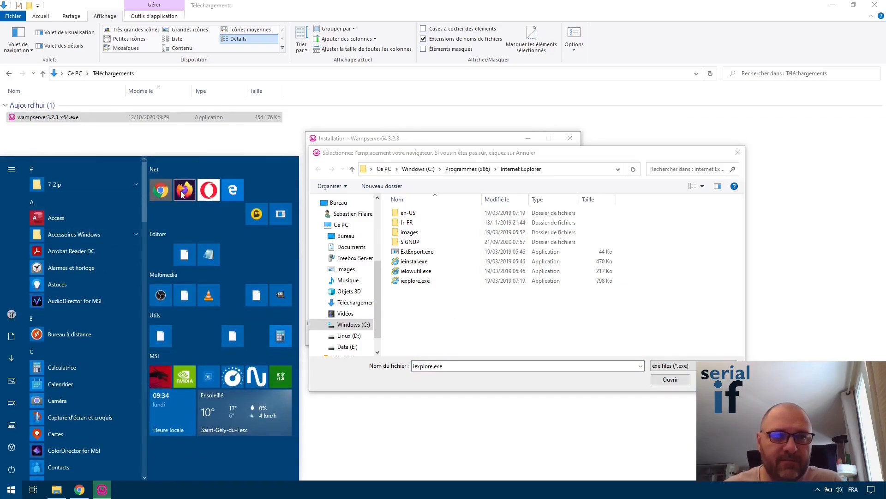
pyautogui.rightClick(162, 193)
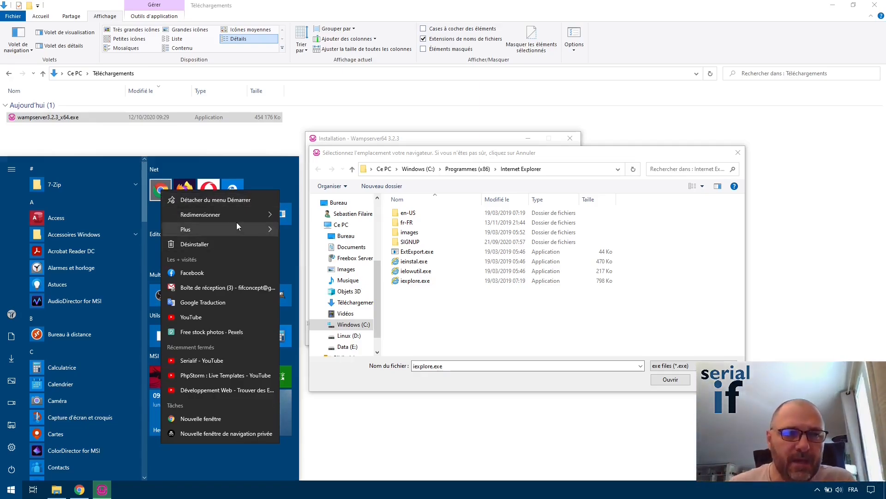
pyautogui.moveTo(211, 231)
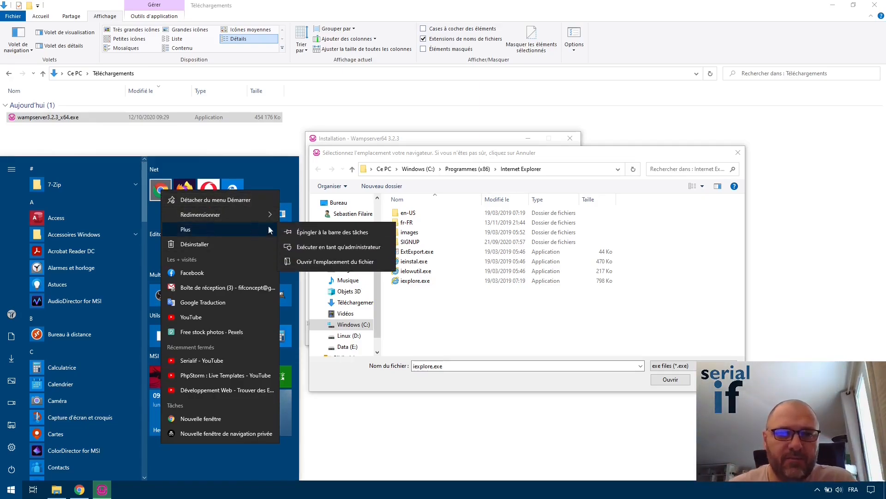
pyautogui.click(322, 265)
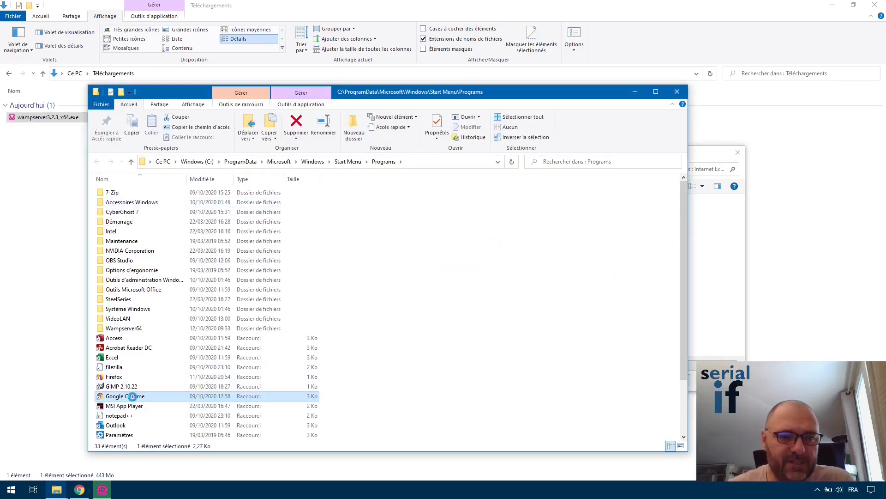
pyautogui.rightClick(133, 400)
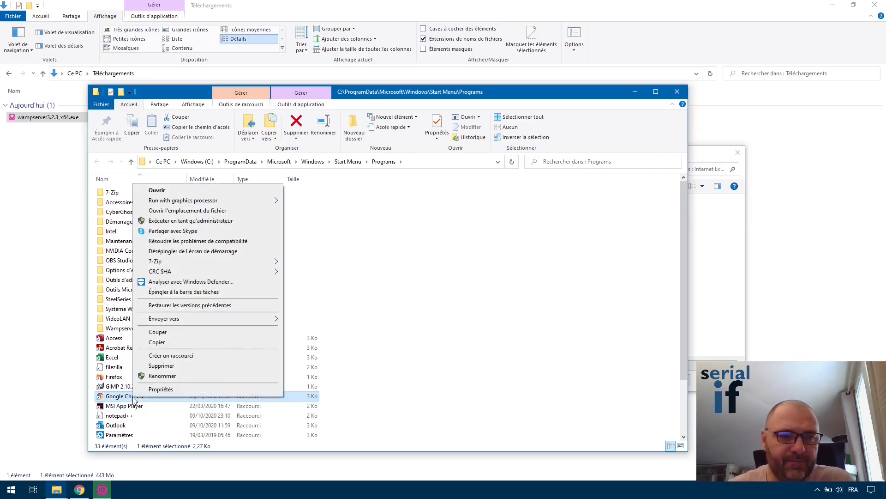
pyautogui.click(225, 211)
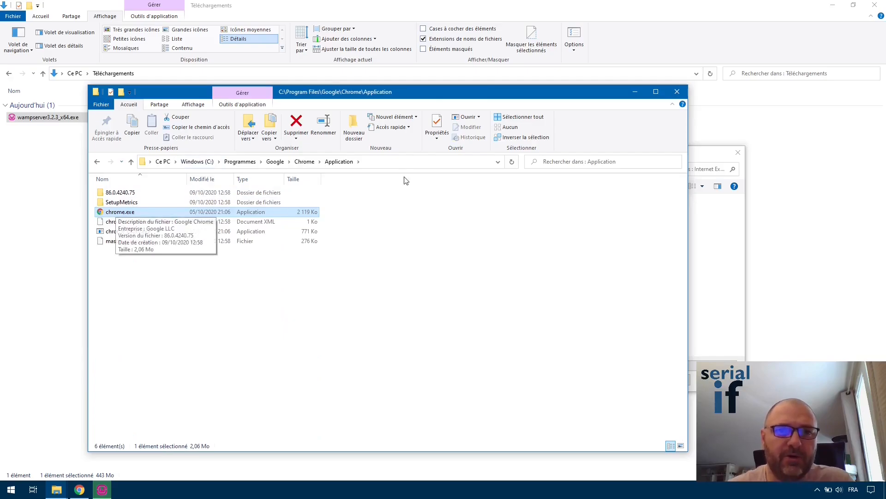
pyautogui.click(160, 162)
pyautogui.hotkey('ctrl', 'c')
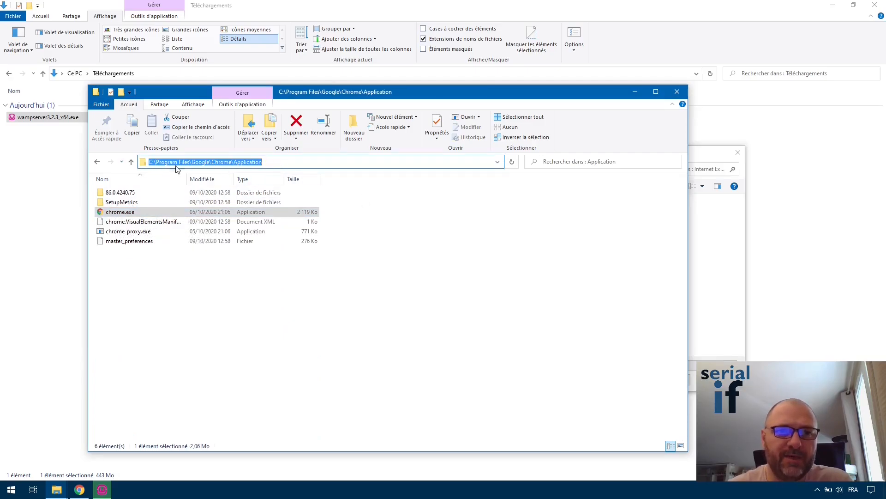
pyautogui.rightClick(204, 162)
pyautogui.click(246, 190)
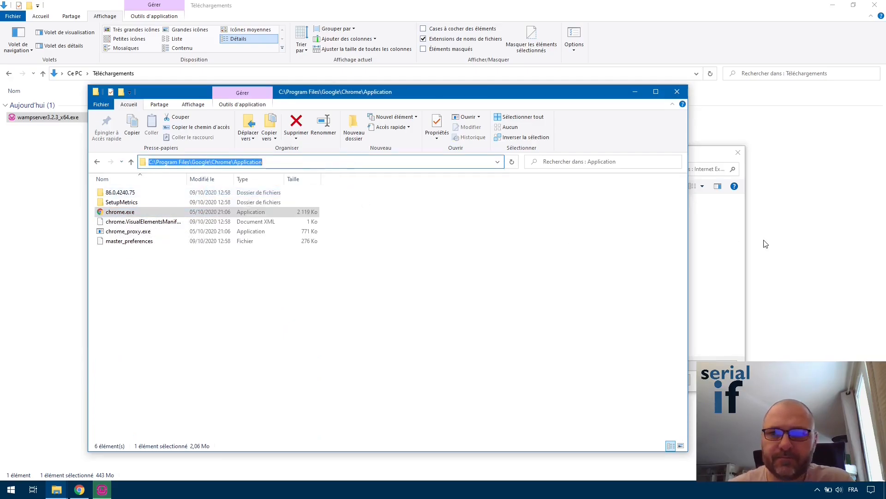
# In the installer's browse dialog, go to that path and pick chrome.exe as the browser.
pyautogui.click(635, 92)
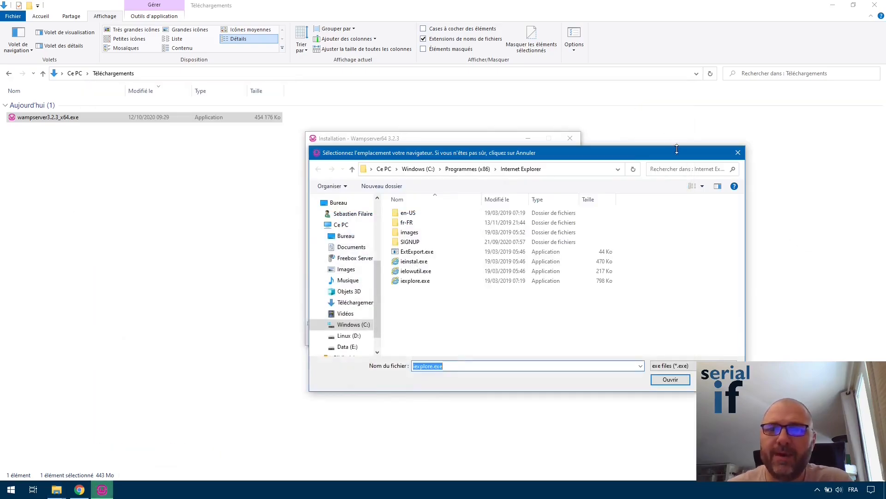
pyautogui.click(561, 167)
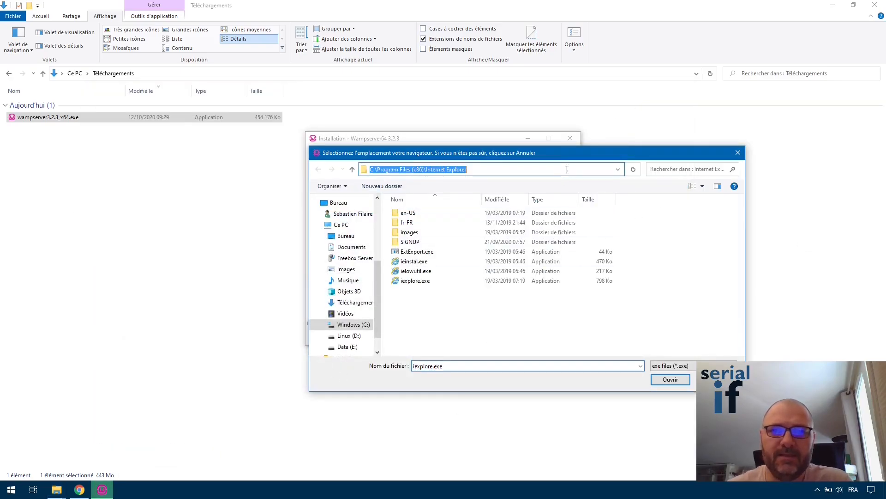
pyautogui.hotkey('ctrl', 'v')
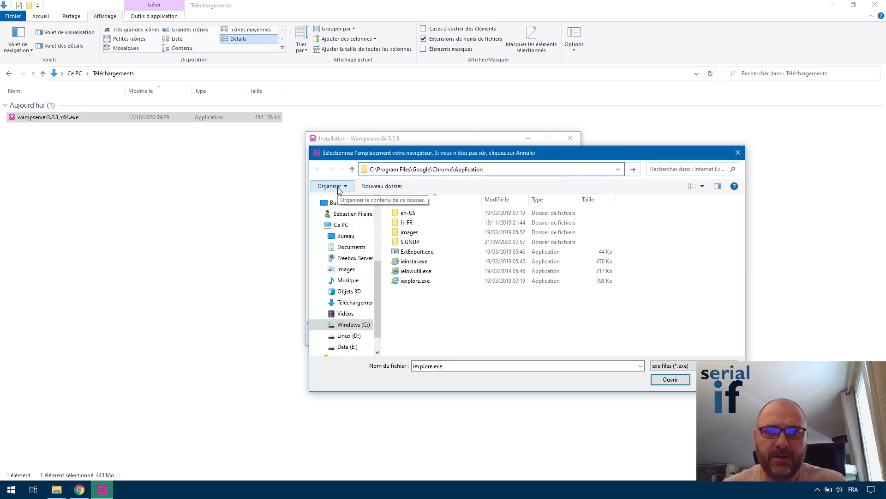
pyautogui.hotkey('ctrl', 'a')
pyautogui.press('Return')
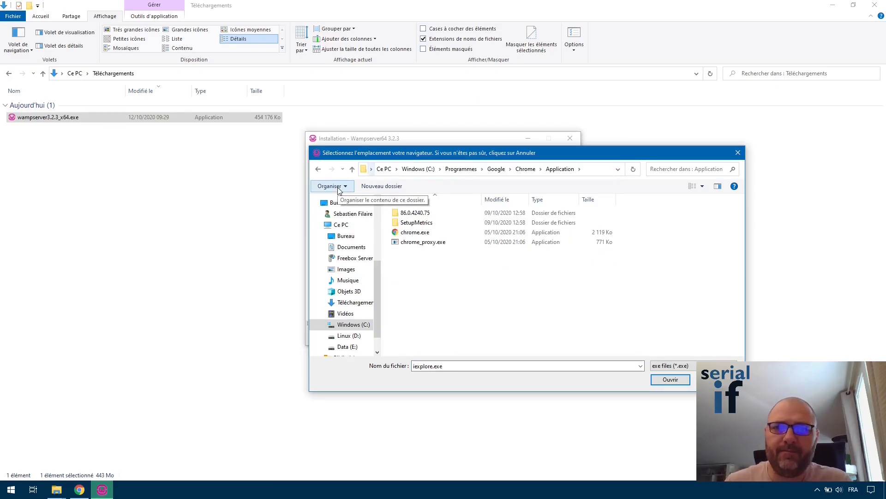
pyautogui.click(417, 235)
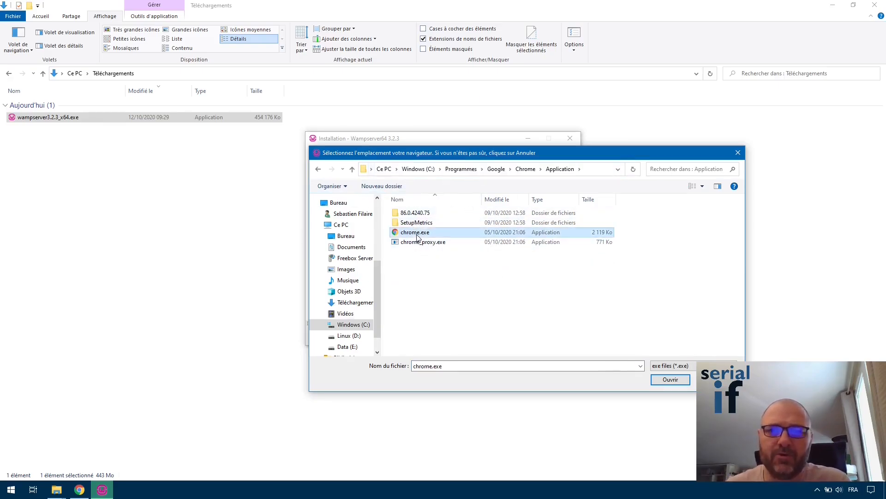
pyautogui.click(671, 380)
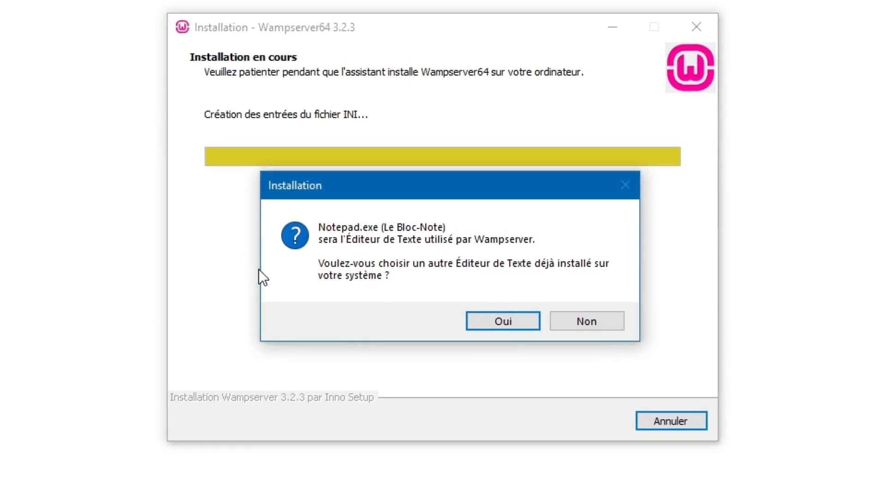
# Pick notepad.exe from System32 as the text editor, then open a new Chrome tab.
pyautogui.click(496, 320)
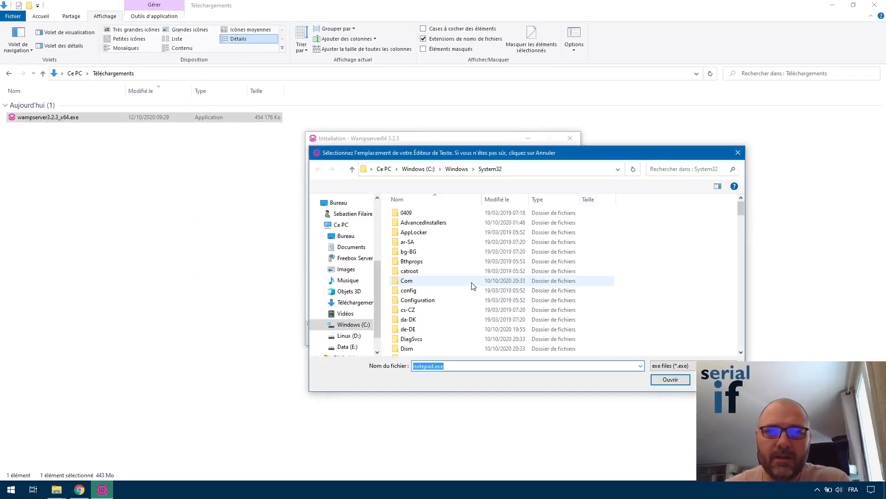
pyautogui.scroll(-8, 470, 262)
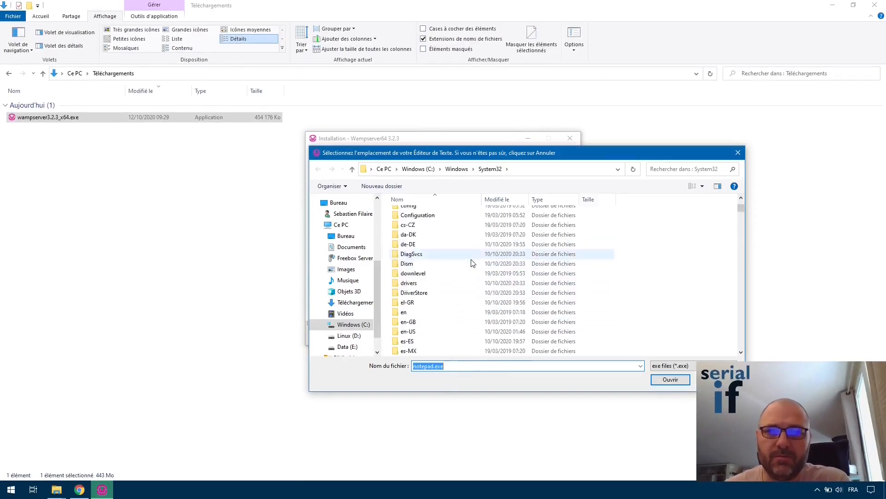
pyautogui.moveTo(742, 219); pyautogui.dragTo(743, 287)
pyautogui.scroll(-5, 618, 321)
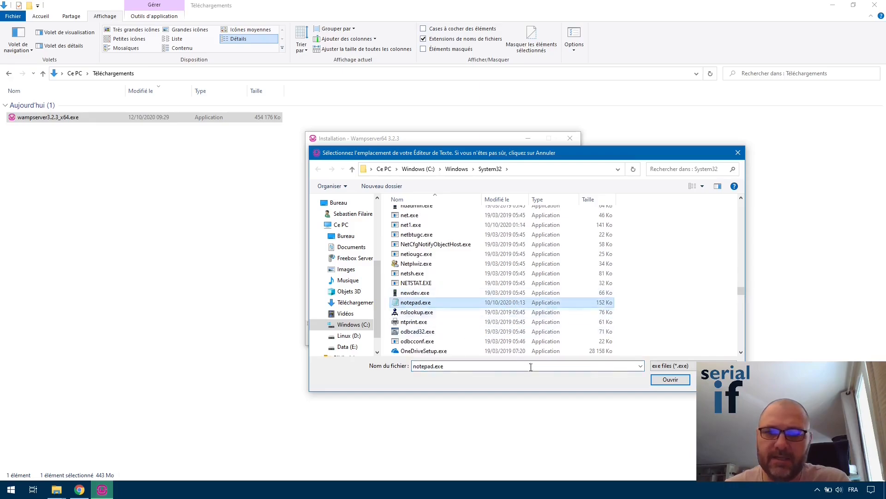
pyautogui.doubleClick(414, 301)
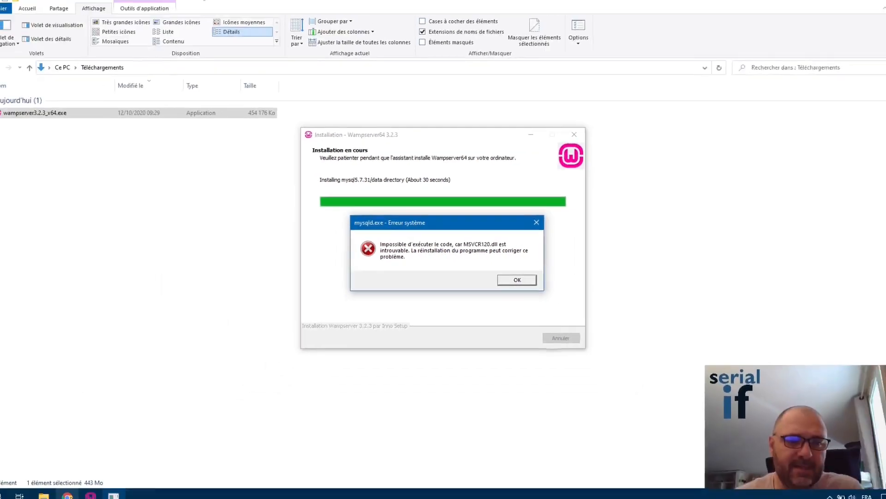
pyautogui.click(109, 443)
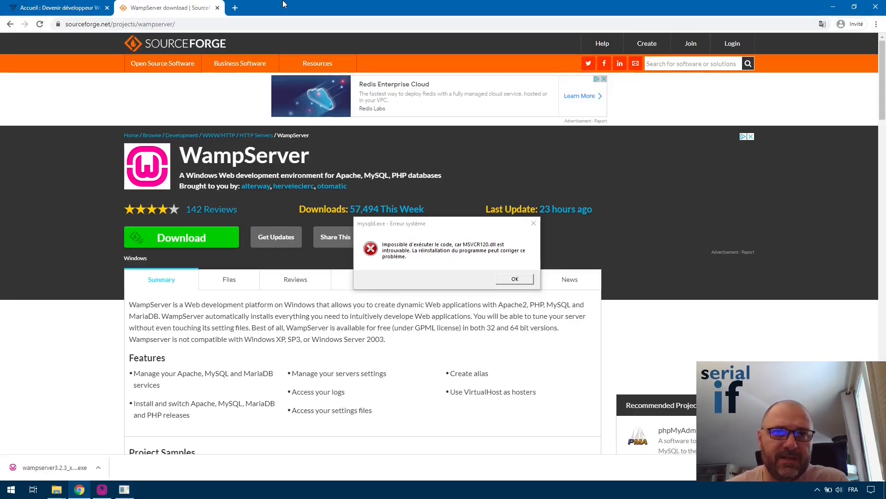
pyautogui.click(233, 8)
# Search 'wampserver msvcr120.dll' and read the Stack Overflow thread about the missing DLL.
pyautogui.write('wamp')
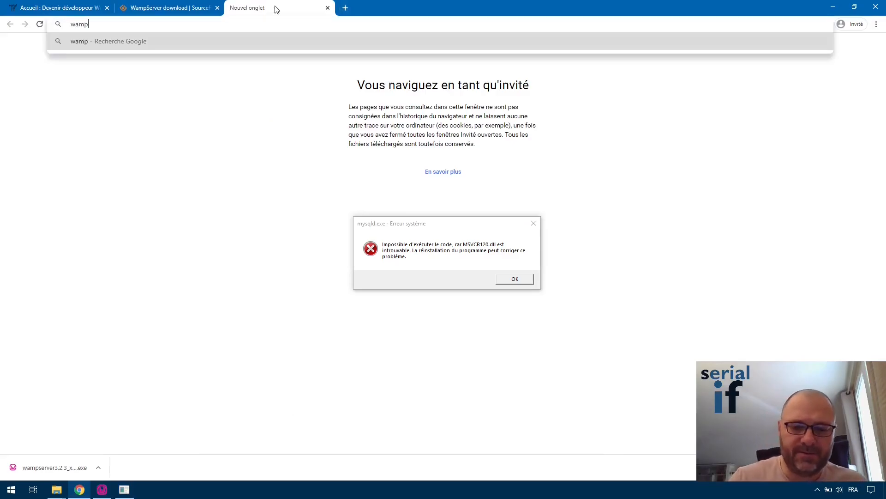
pyautogui.write('server msvcr120.dll')
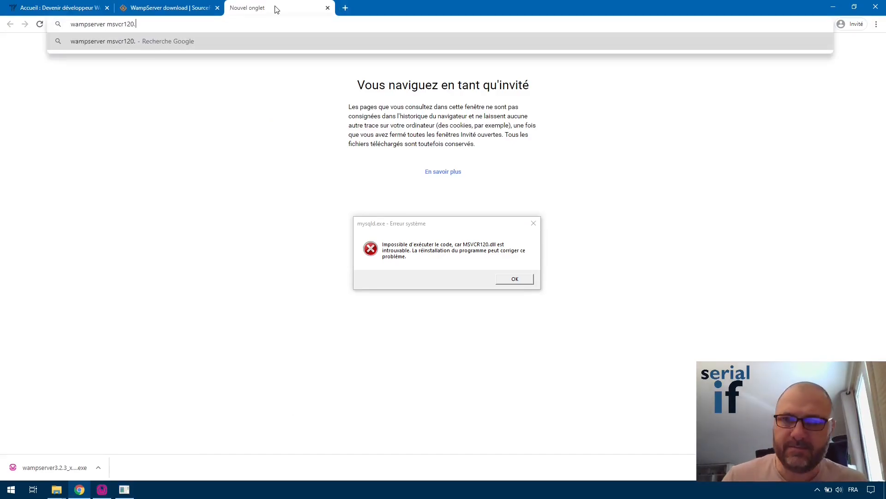
pyautogui.press('Return')
pyautogui.scroll(-3, 323, 230)
pyautogui.middleClick(198, 147)
pyautogui.middleClick(198, 213)
pyautogui.click(367, 8)
pyautogui.click(501, 8)
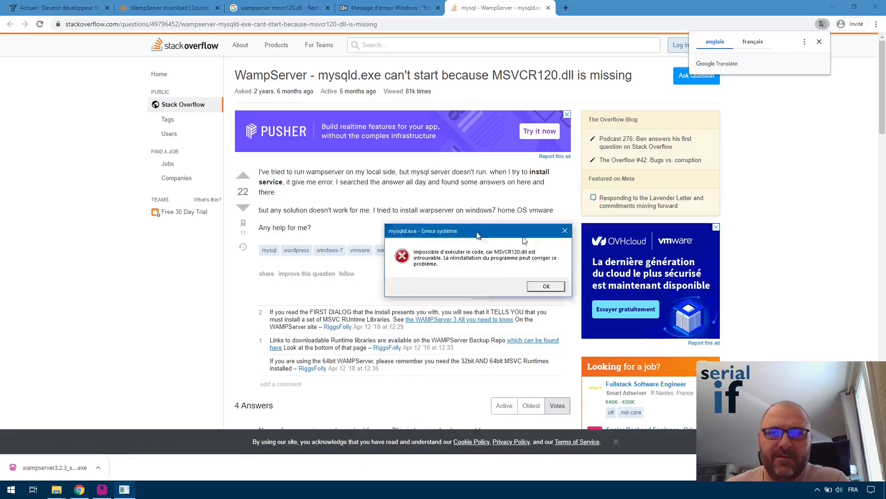
pyautogui.scroll(-5, 395, 262)
pyautogui.scroll(-10, 362, 353)
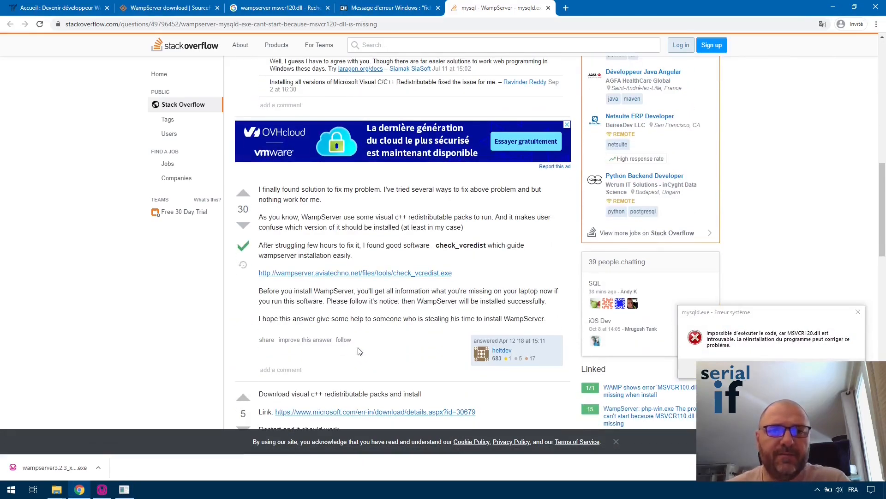
pyautogui.scroll(15, 360, 352)
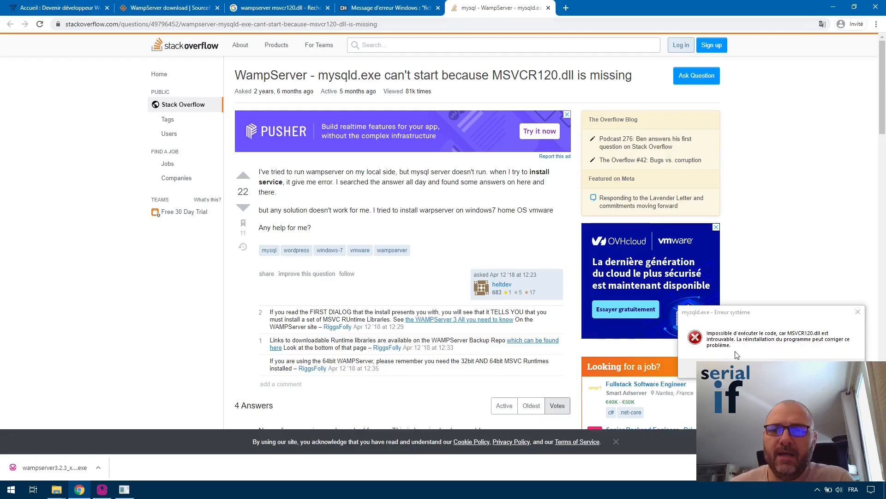
# Return to the installer and dismiss the MSVCR120.dll missing error.
pyautogui.moveTo(780, 313); pyautogui.dragTo(355, 211)
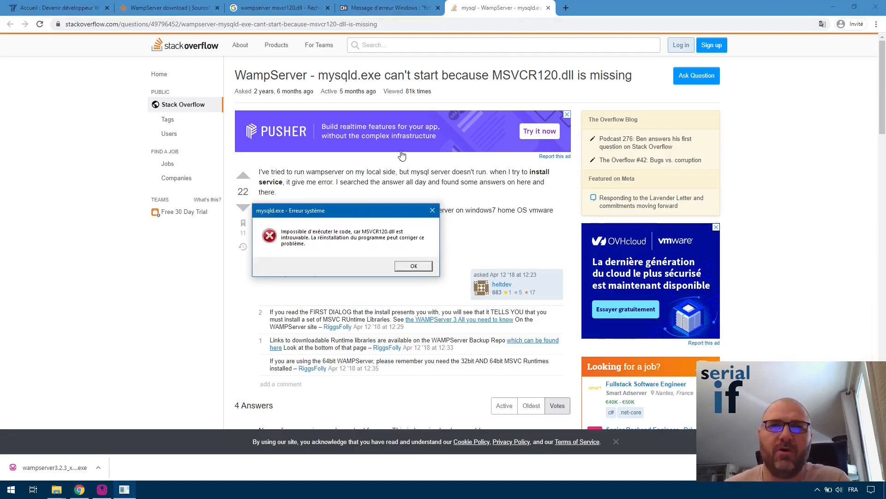
pyautogui.click(832, 6)
pyautogui.click(414, 265)
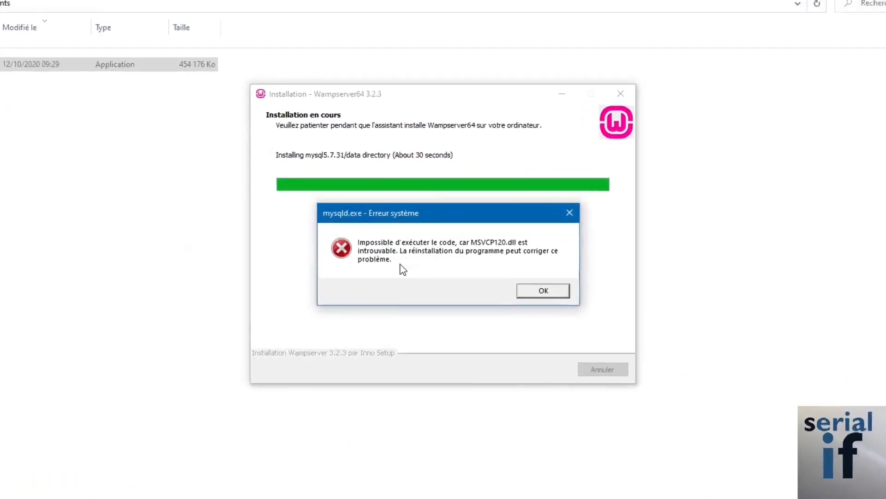
# Dismiss the MSVCP120.dll and MSVCR120.dll error boxes and finish the Wampserver64 3.2.3 setup.
pyautogui.click(597, 309)
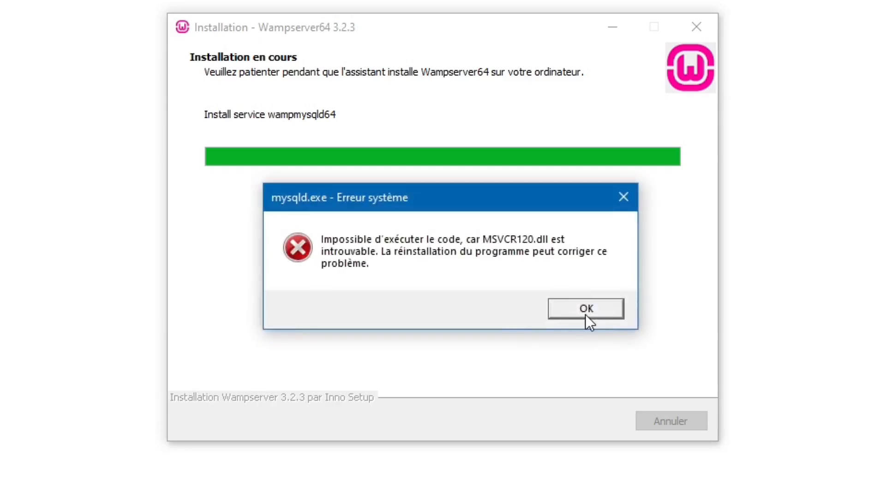
pyautogui.click(586, 313)
pyautogui.click(589, 310)
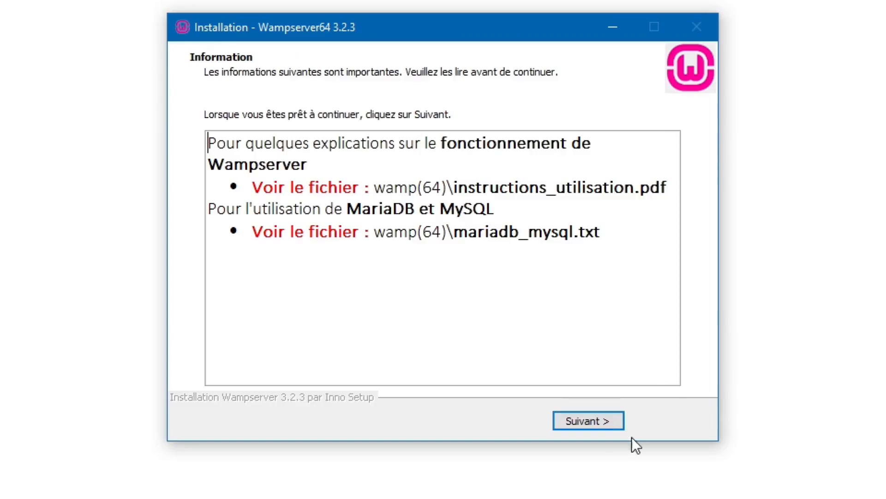
pyautogui.click(601, 426)
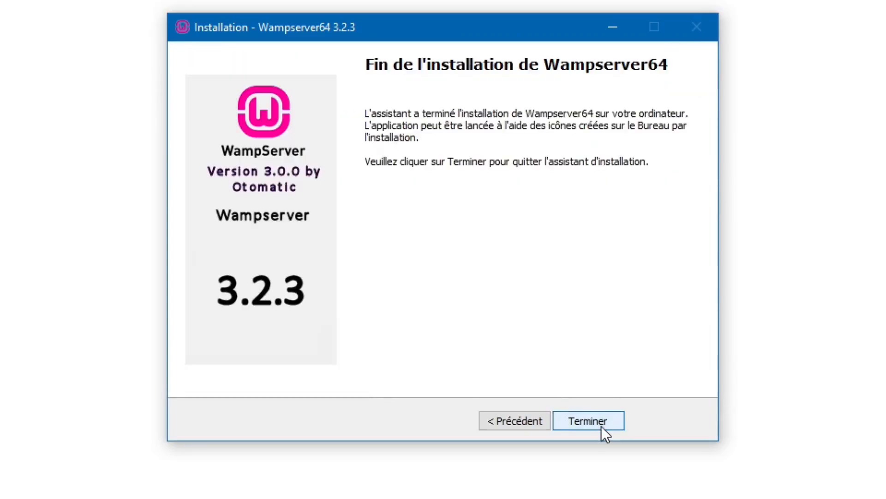
pyautogui.click(601, 425)
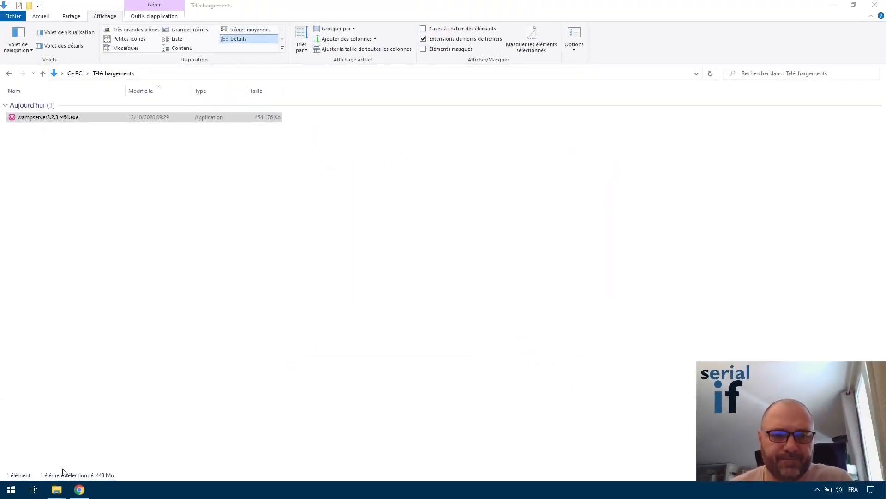
# Browse to C:\wamp64 in File Explorer and open install.txt in Notepad.
pyautogui.click(79, 489)
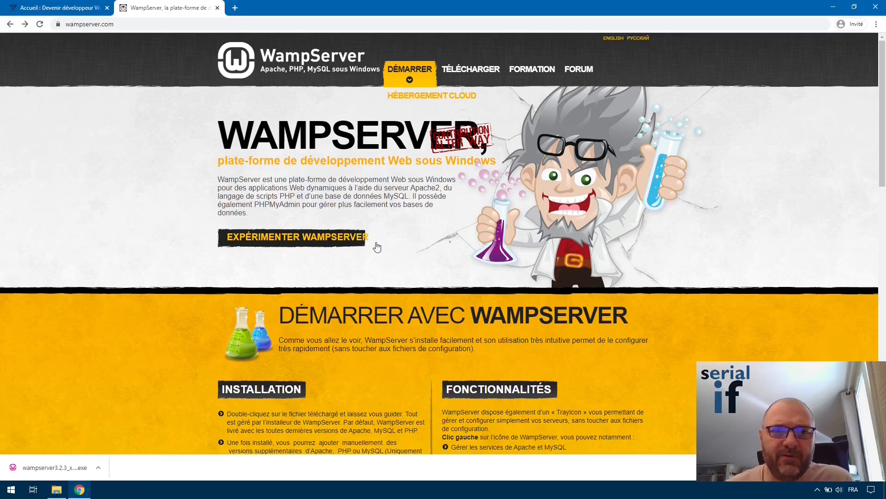
pyautogui.click(56, 490)
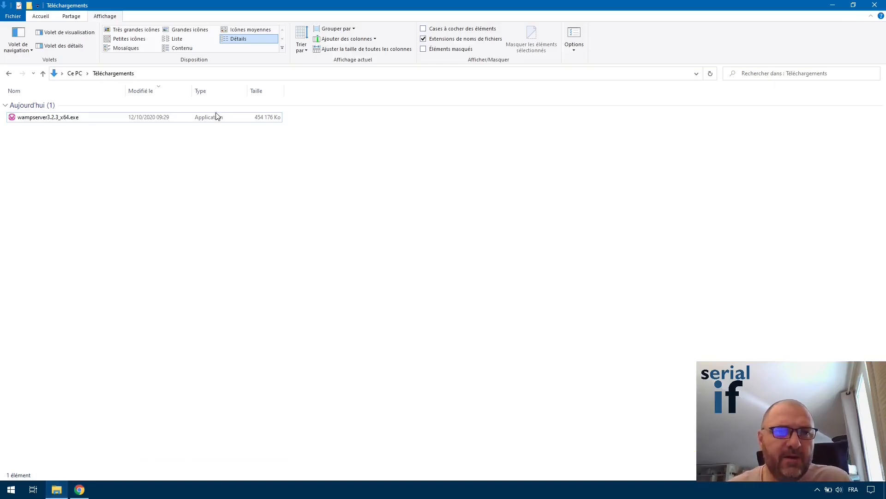
pyautogui.click(73, 73)
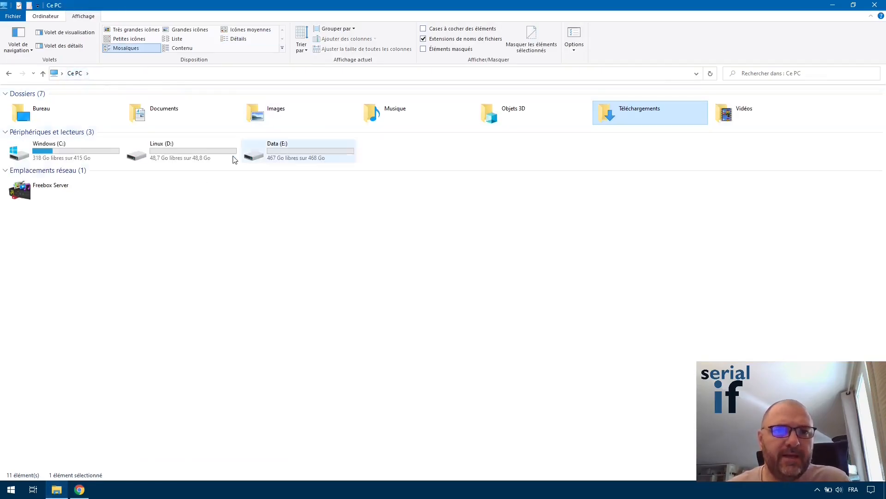
pyautogui.doubleClick(62, 151)
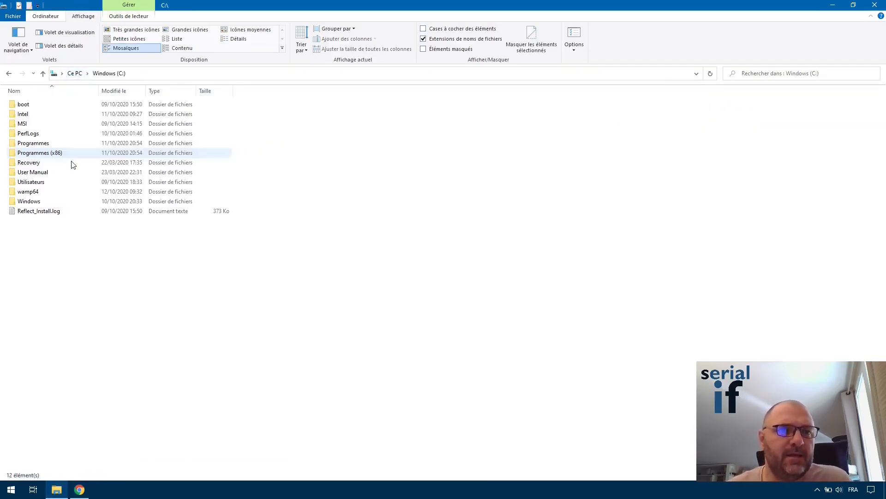
pyautogui.doubleClick(32, 192)
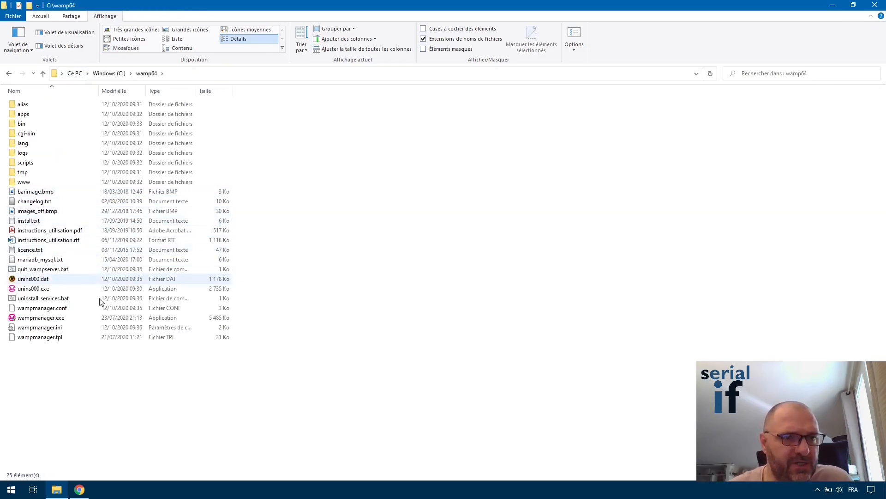
pyautogui.click(33, 223)
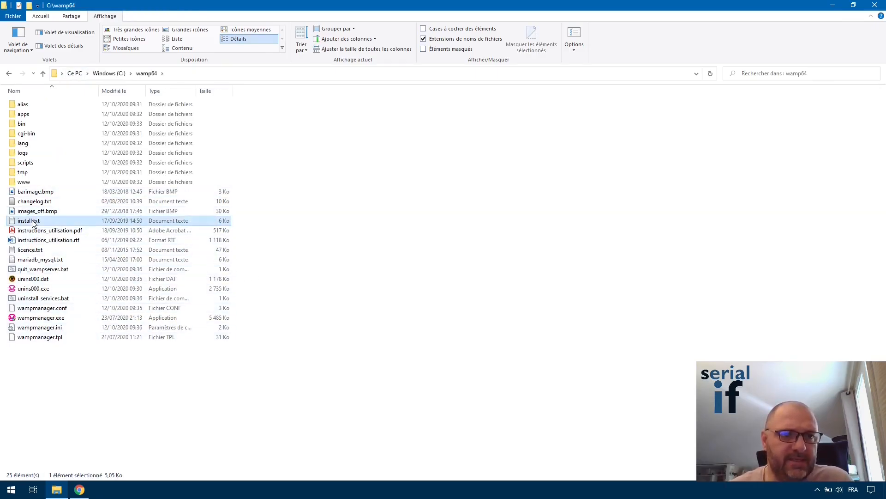
pyautogui.doubleClick(33, 223)
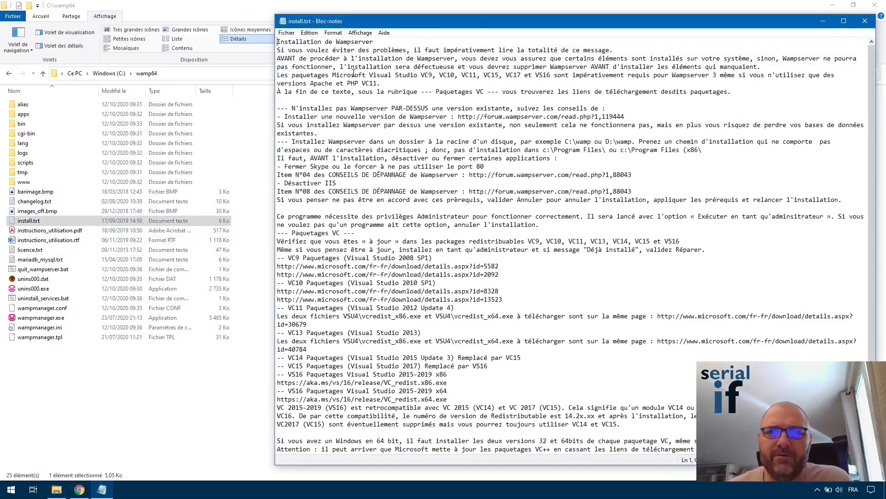
# Find the VC++ packages note in install.txt and copy its wampserver.aviatechno.net address.
pyautogui.scroll(-4, 406, 217)
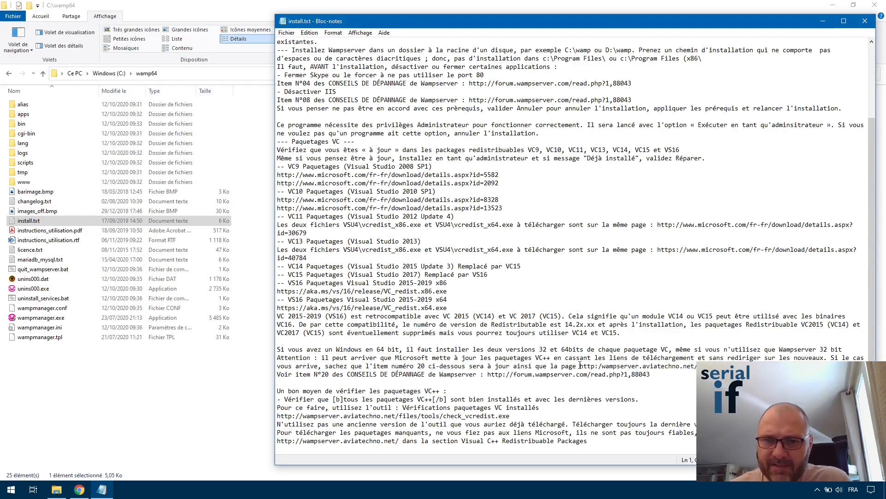
pyautogui.moveTo(580, 366); pyautogui.dragTo(698, 366)
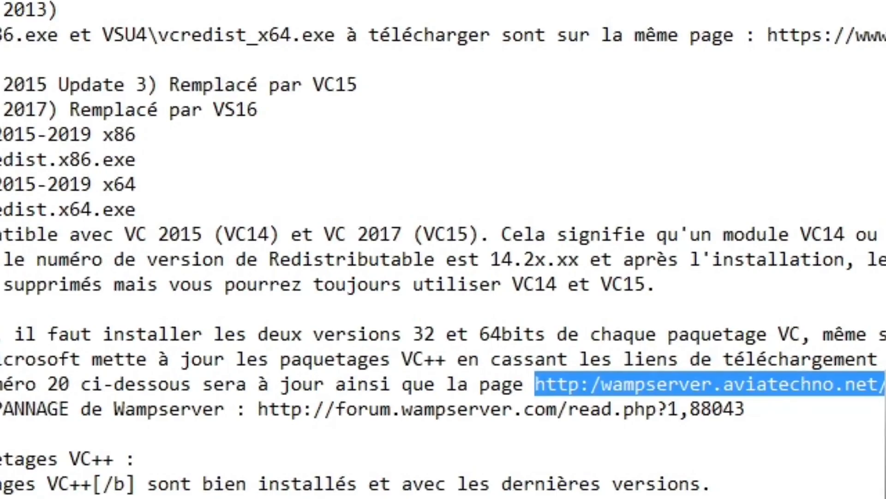
pyautogui.press('Right')
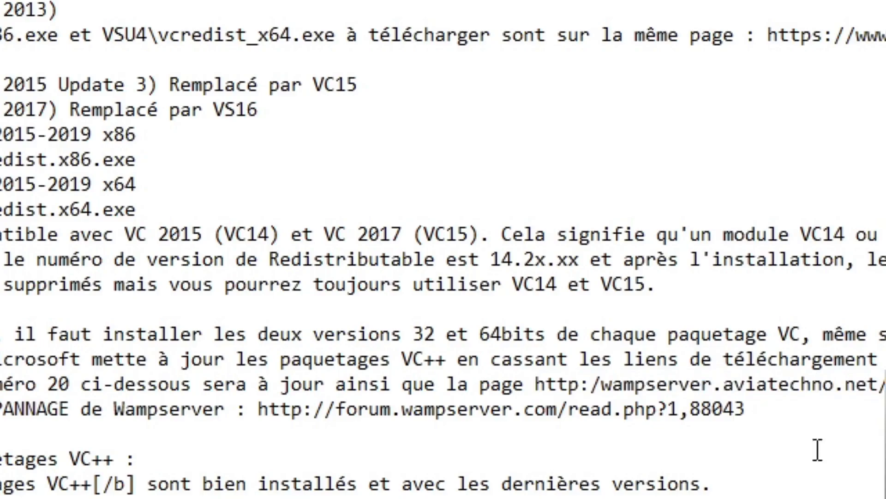
pyautogui.doubleClick(668, 376)
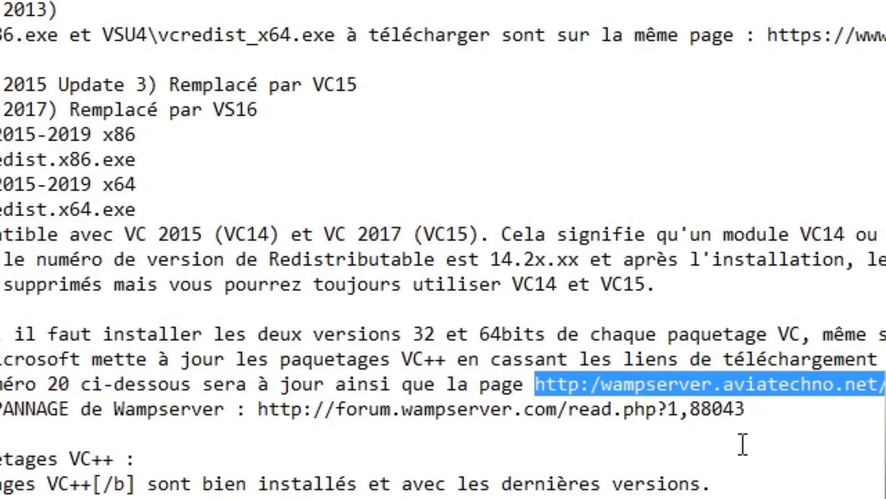
pyautogui.press('Right')
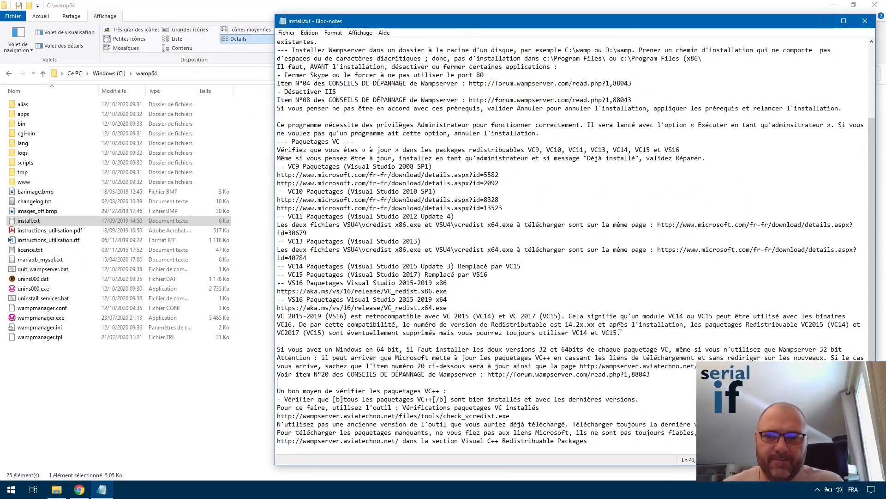
pyautogui.doubleClick(693, 307)
pyautogui.click(704, 274)
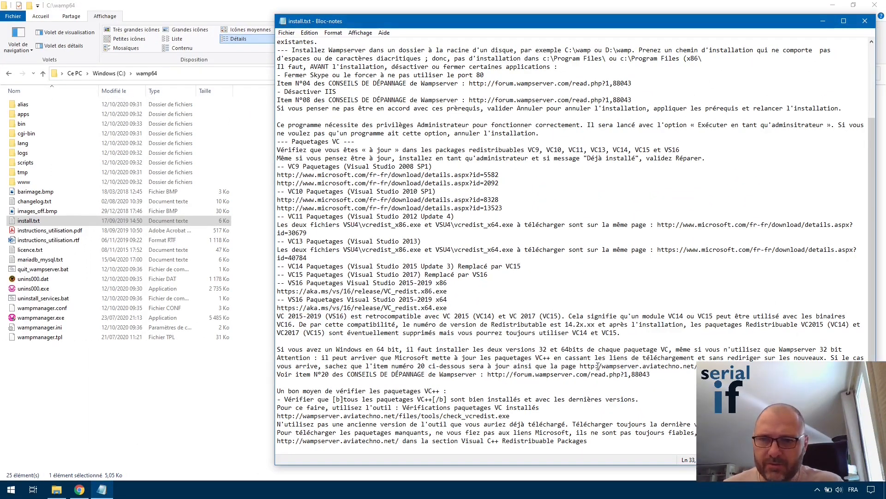
pyautogui.moveTo(581, 366); pyautogui.dragTo(693, 363)
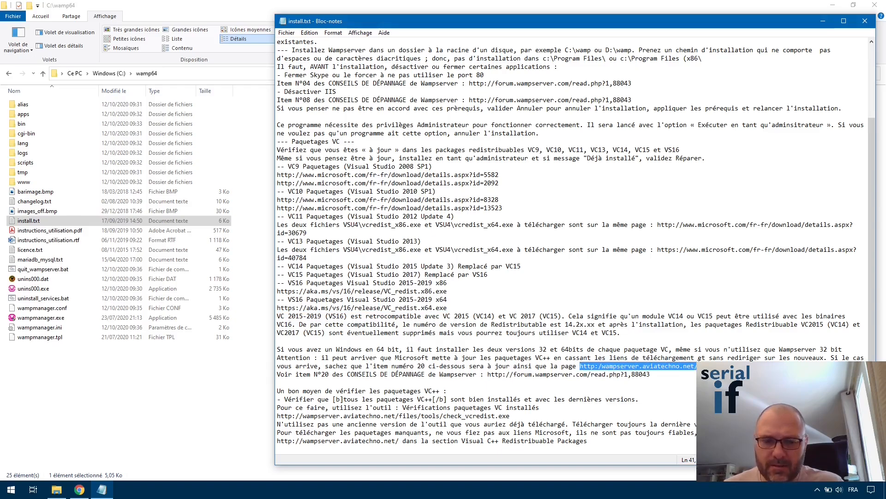
pyautogui.click(79, 488)
# Load the copied wampserver.aviatechno.net address in a new Chrome tab and scroll down to the check_vcredist.exe download.
pyautogui.click(235, 8)
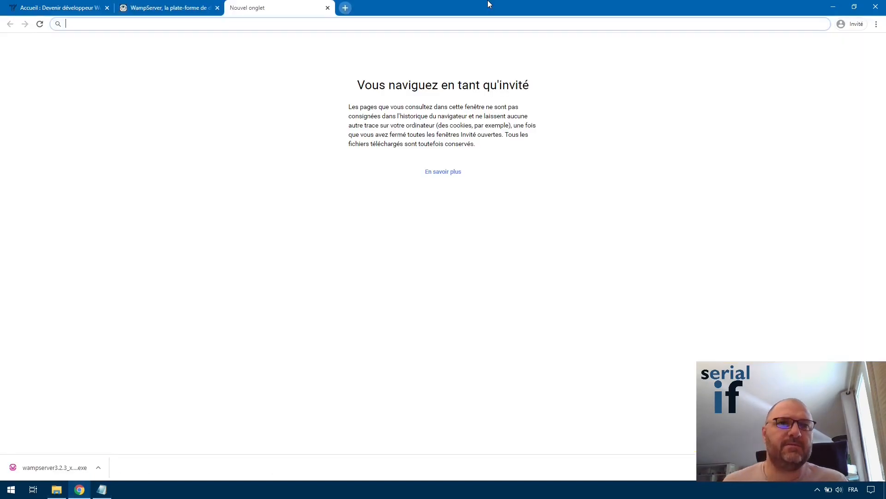
pyautogui.write('http://wampserver.aviatechno.net/')
pyautogui.press('Return')
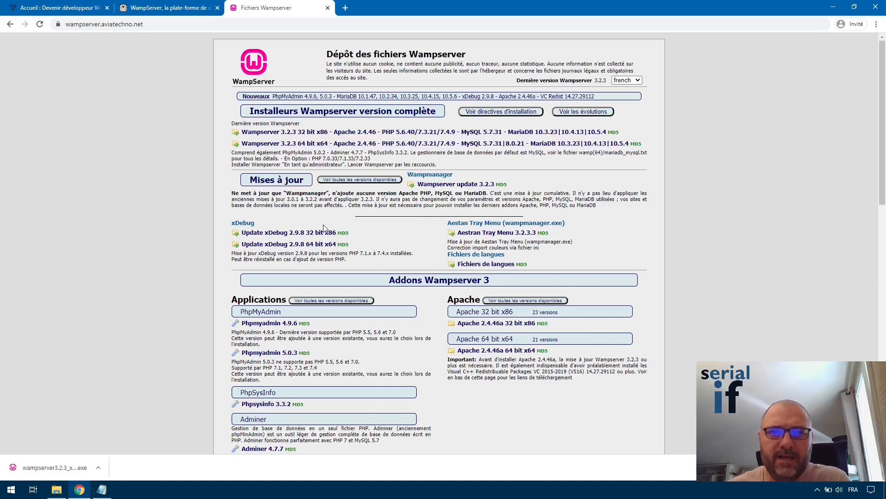
pyautogui.scroll(-3, 323, 228)
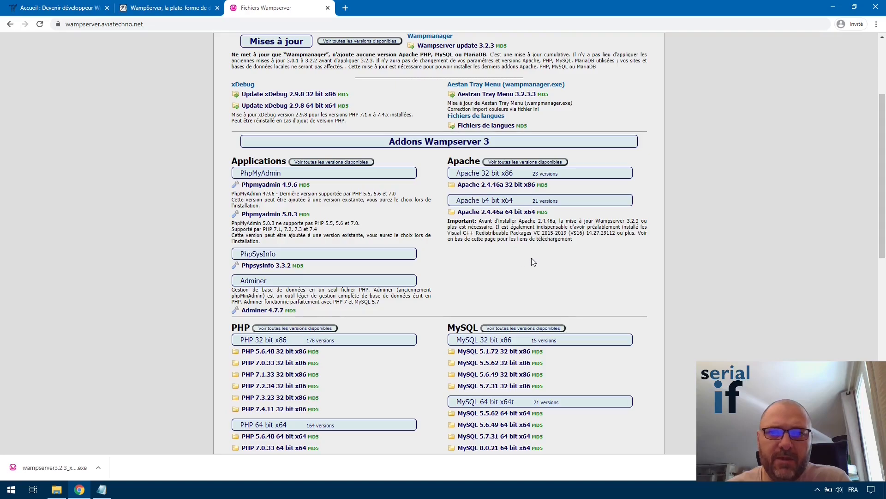
pyautogui.scroll(-3, 534, 261)
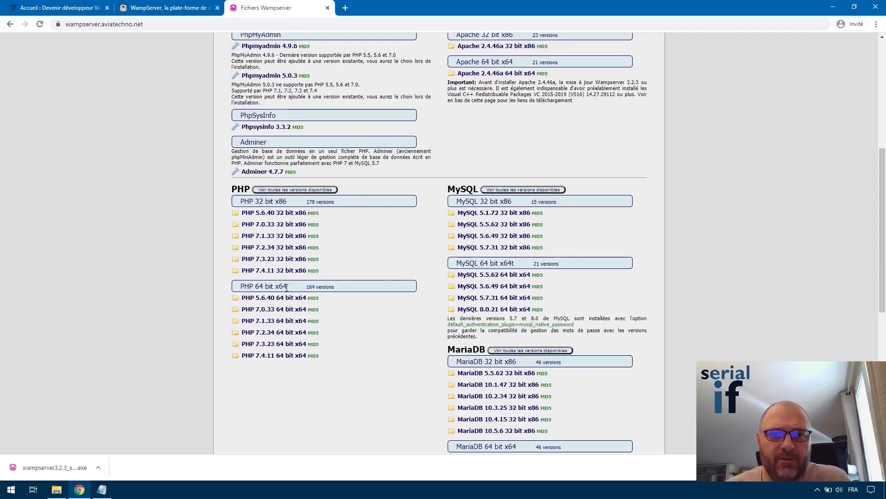
pyautogui.scroll(-5, 605, 230)
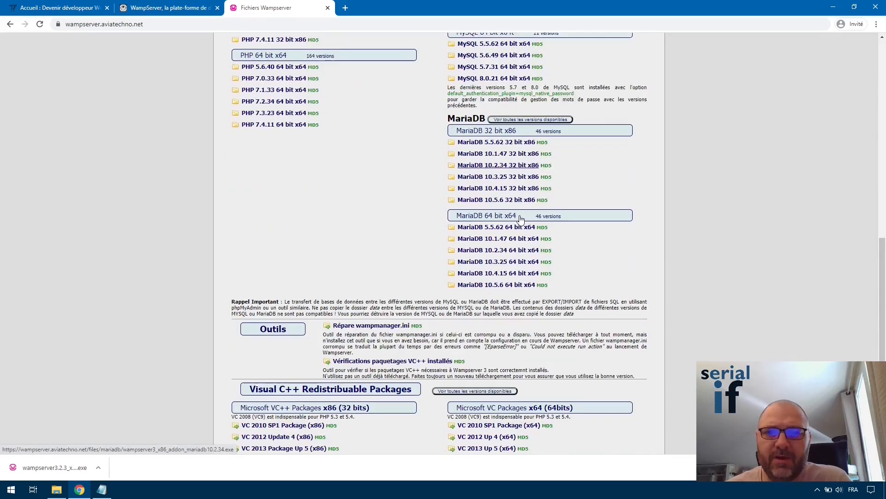
pyautogui.scroll(-2, 288, 187)
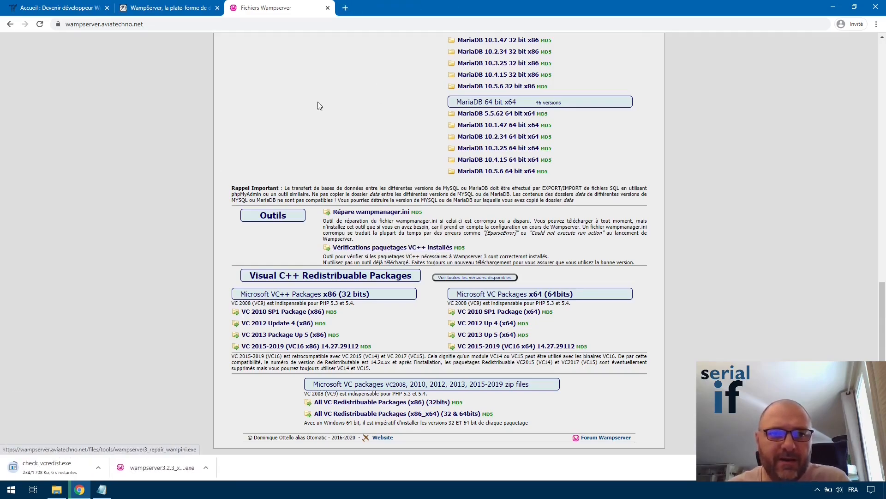
pyautogui.click(56, 491)
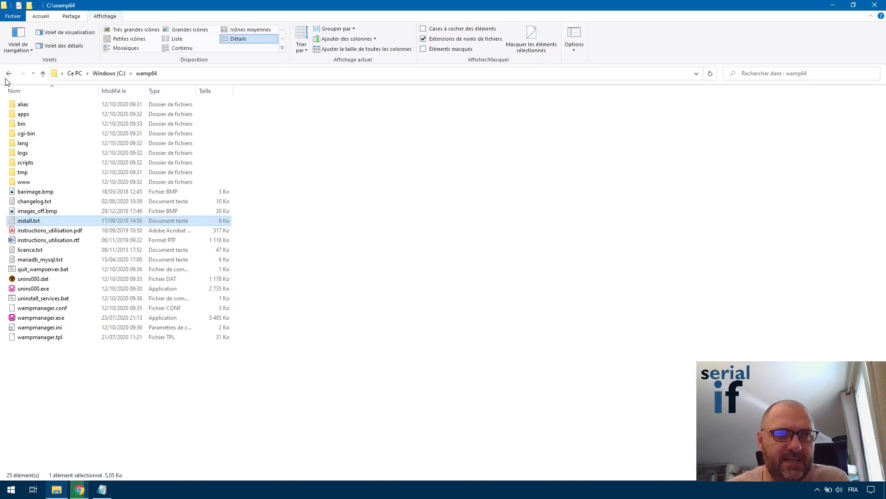
# Navigate File Explorer back to the Téléchargements folder.
pyautogui.click(10, 74)
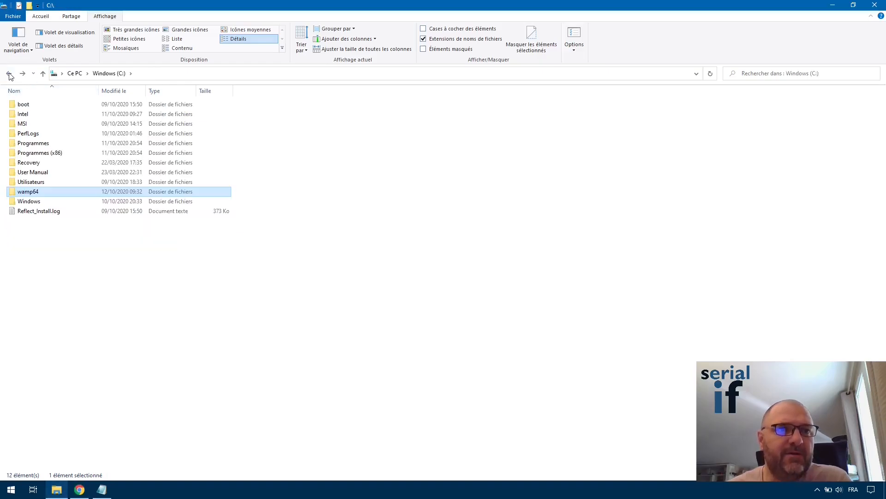
pyautogui.click(10, 74)
pyautogui.click(10, 73)
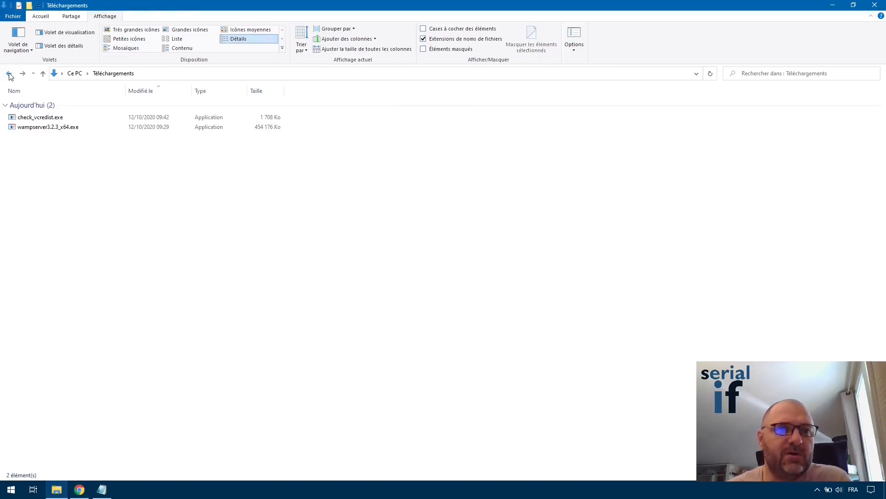
pyautogui.click(80, 489)
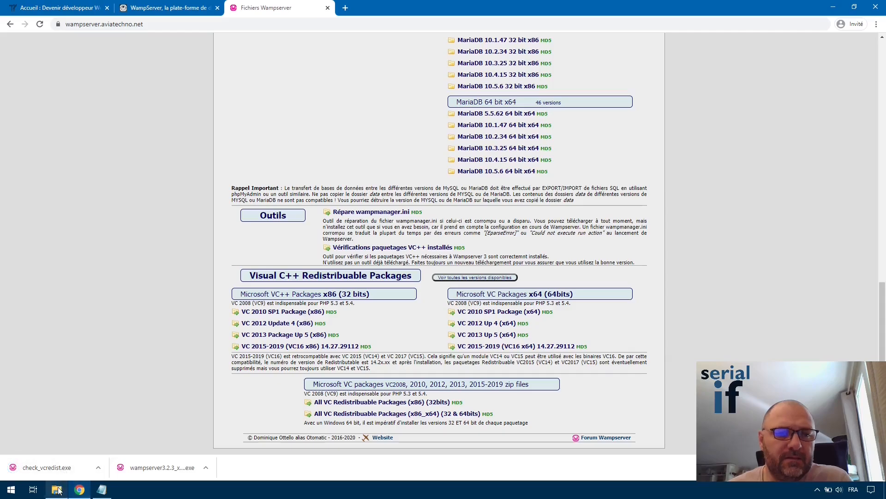
pyautogui.click(59, 489)
# Run check_vcredist.exe despite the SmartScreen warning and approve the UAC prompt.
pyautogui.doubleClick(33, 118)
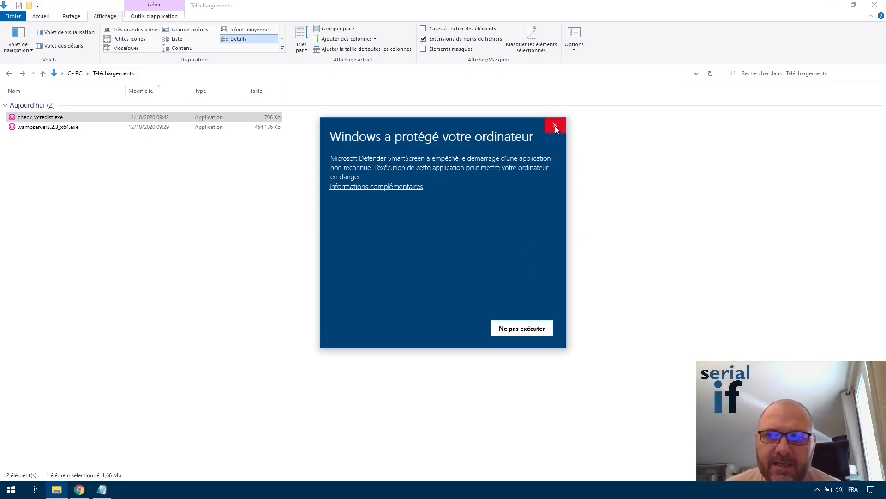
pyautogui.click(417, 188)
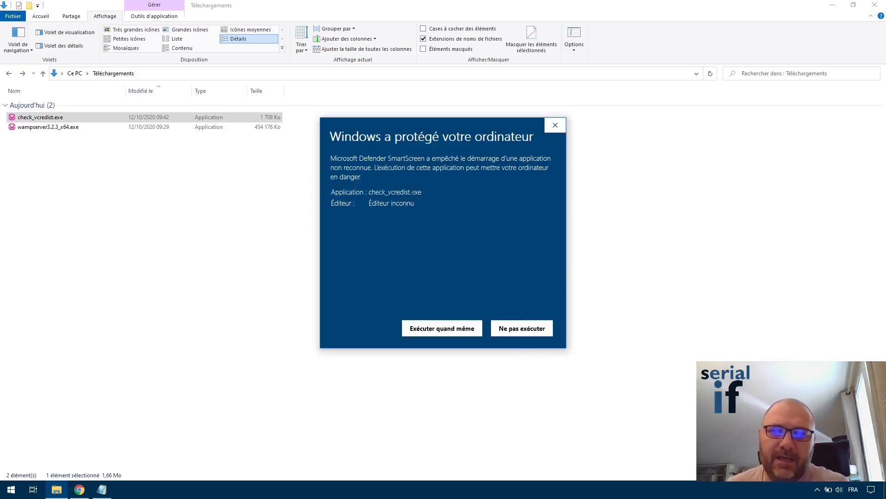
pyautogui.click(447, 329)
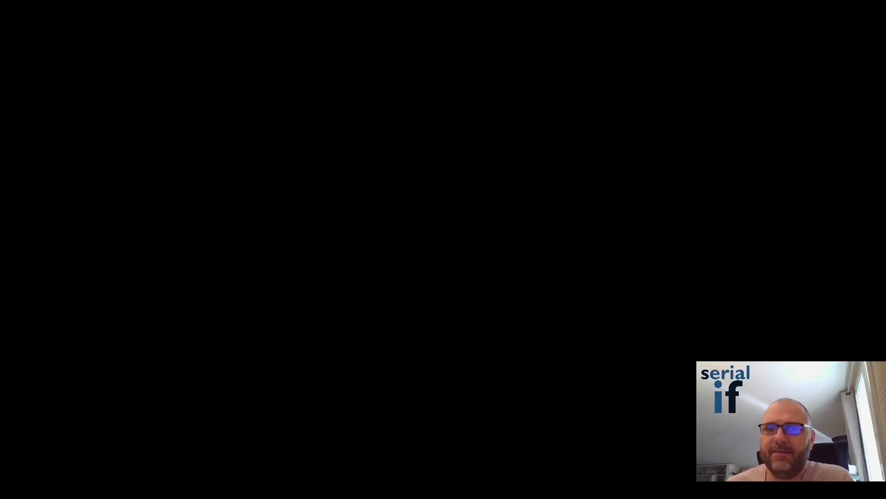
pyautogui.click(426, 306)
# Run the Vérifier check and close the report listing NOT INSTALLED VC++ packages.
pyautogui.click(459, 269)
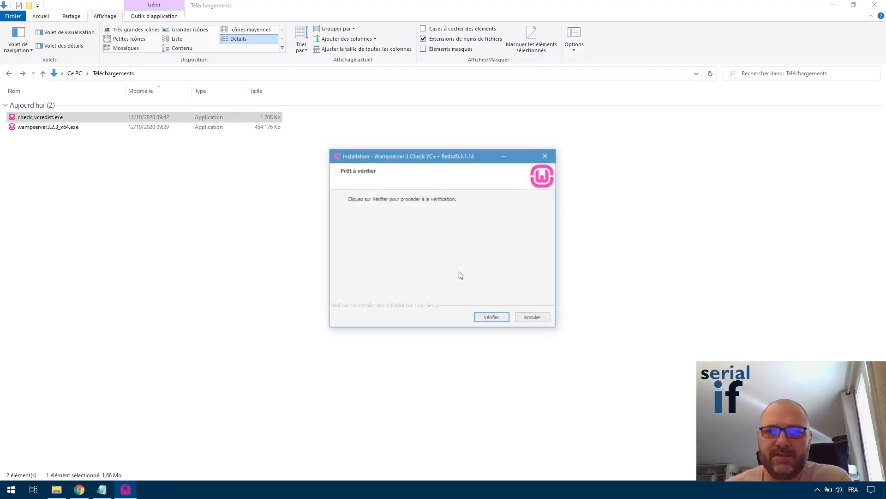
pyautogui.click(492, 319)
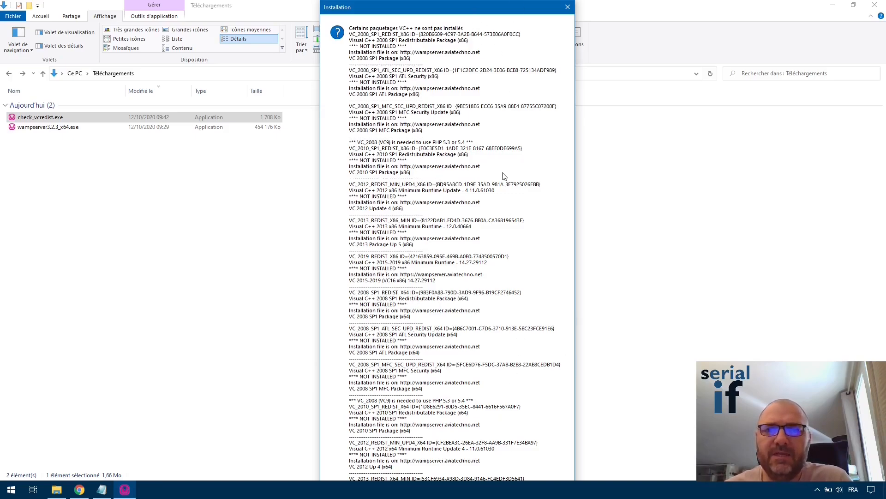
pyautogui.moveTo(502, 10)
pyautogui.mouseDown()
pyautogui.moveTo(560, 8)
pyautogui.moveTo(491, 6)
pyautogui.mouseUp()
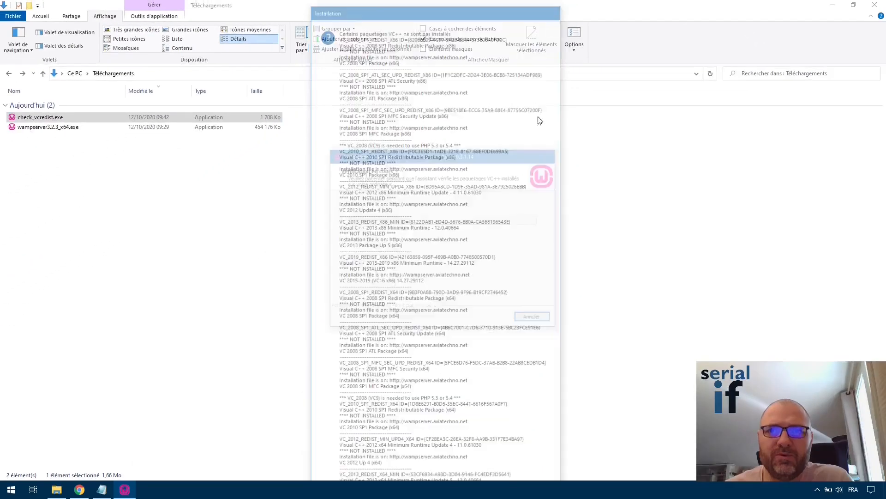
pyautogui.press('Return')
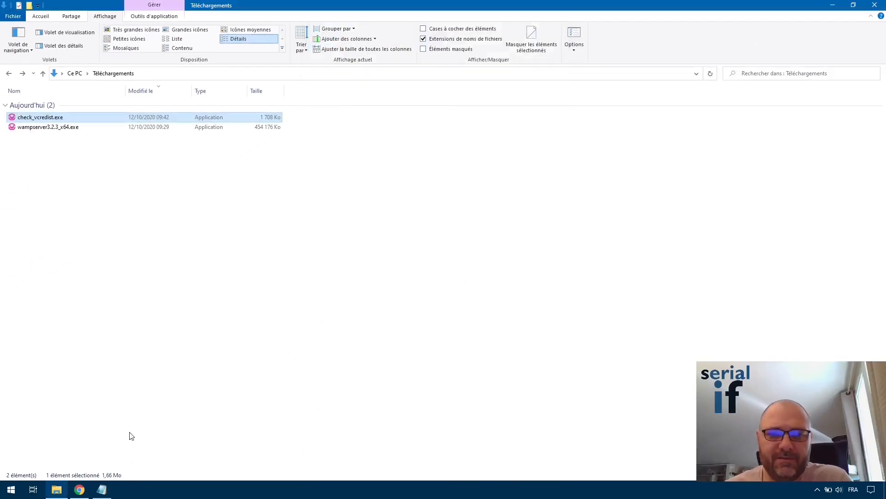
# Download all_vc_redist_x86_x64.zip, the combined 32 and 64-bit VC++ package bundle, from the files page.
pyautogui.click(79, 490)
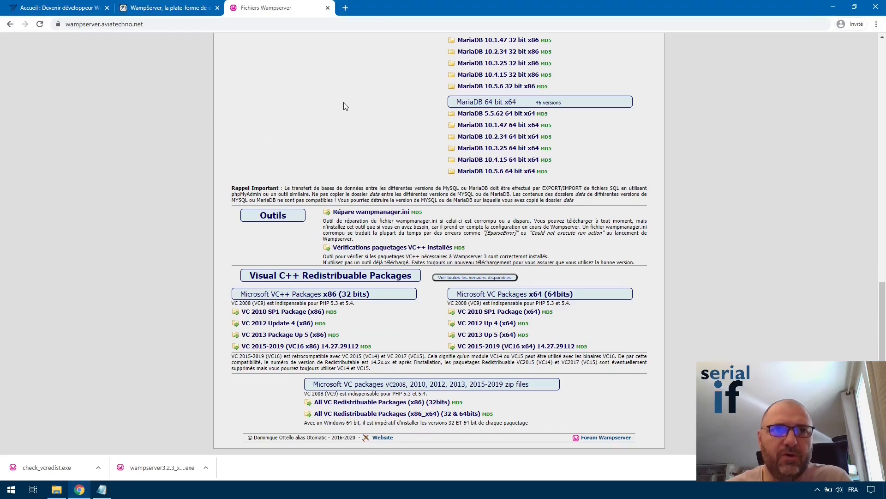
pyautogui.scroll(15, 348, 118)
pyautogui.scroll(-15, 507, 231)
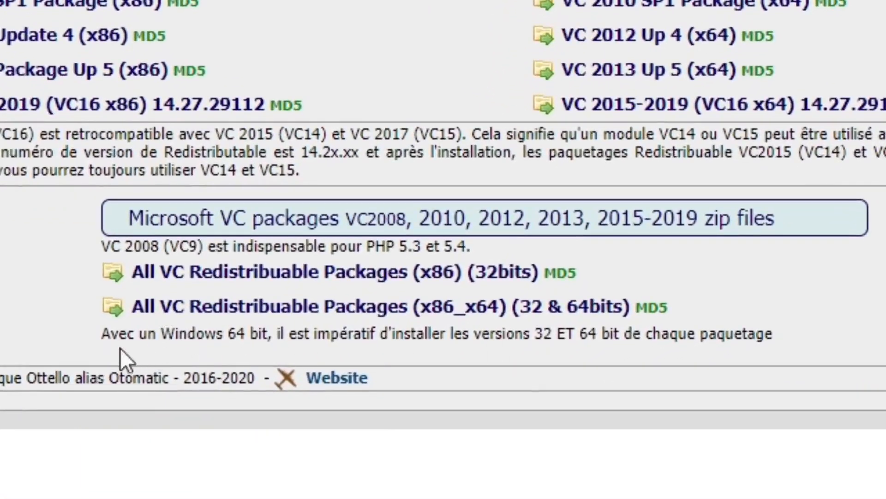
pyautogui.moveTo(102, 333); pyautogui.dragTo(784, 329)
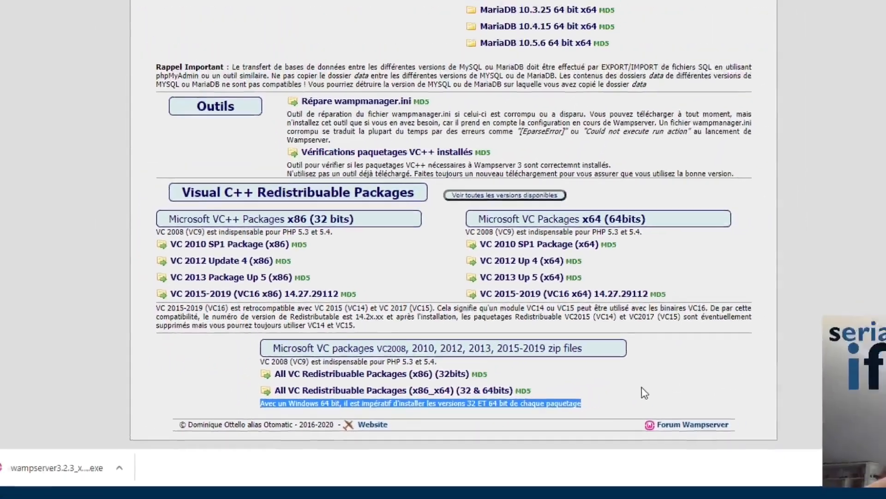
pyautogui.click(645, 392)
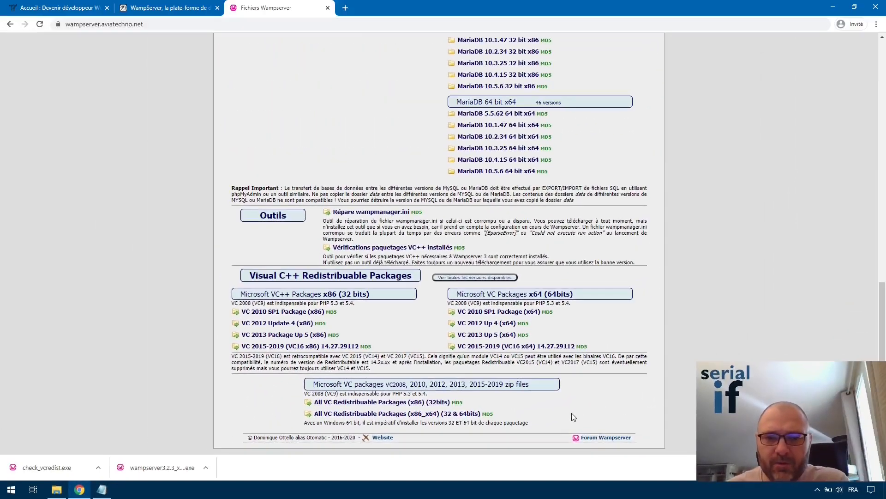
pyautogui.click(414, 417)
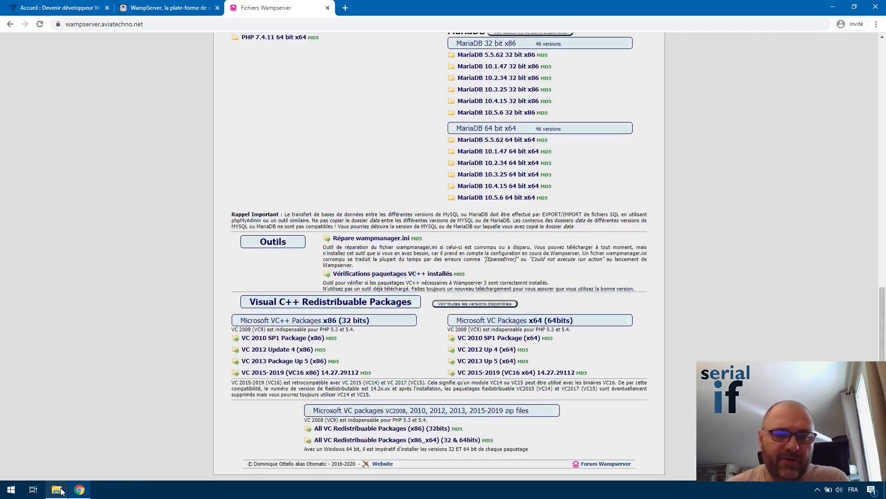
# Extract all_vc_redist_x86_x64.zip into its suggested folder with Extraire tout.
pyautogui.click(57, 490)
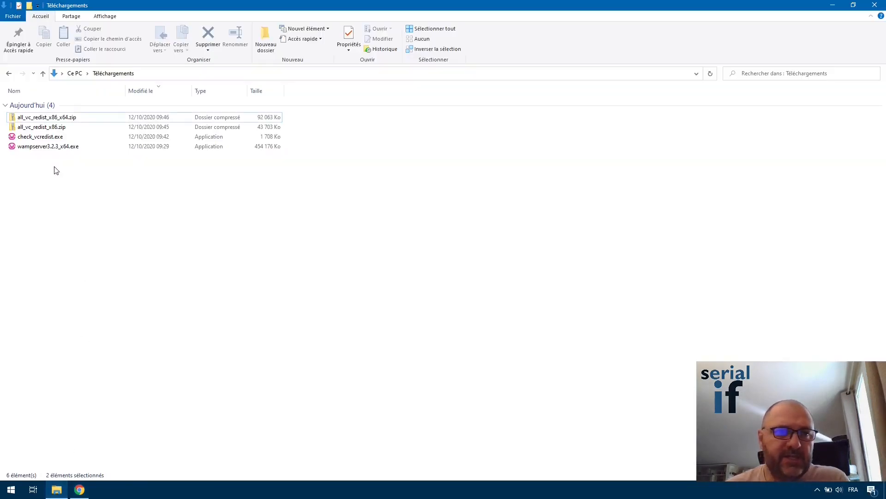
pyautogui.click(64, 118)
pyautogui.rightClick(64, 116)
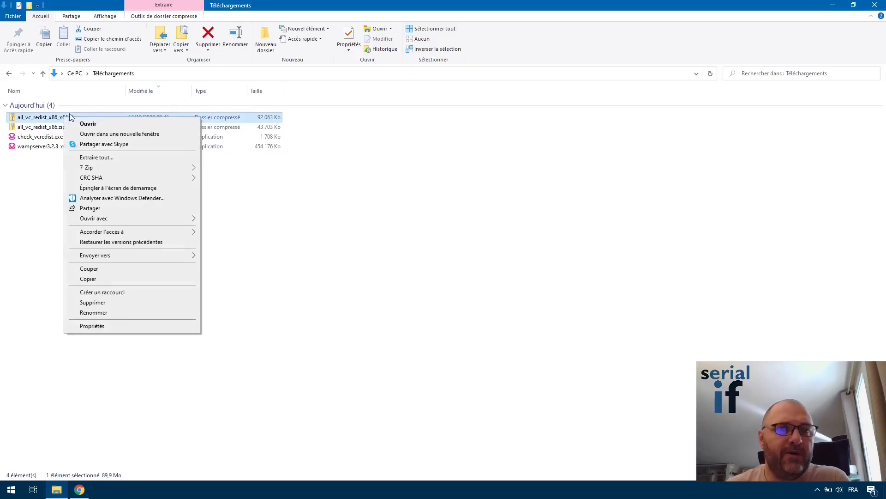
pyautogui.click(124, 157)
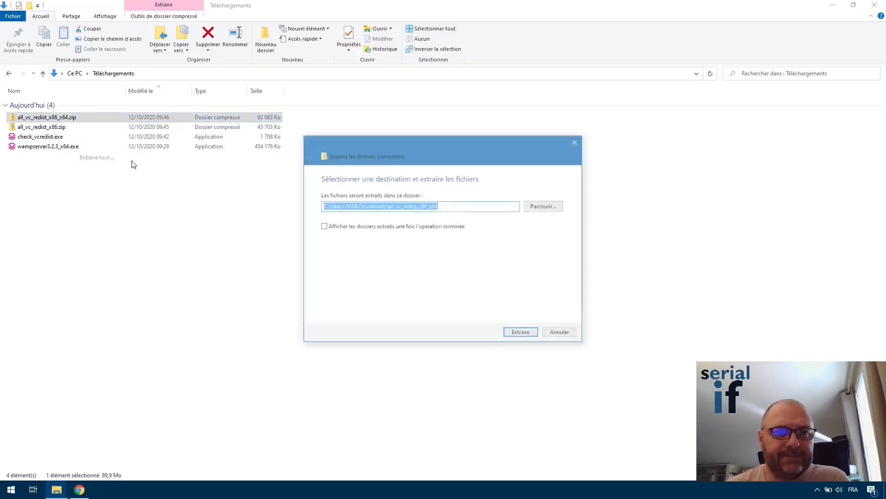
pyautogui.click(518, 334)
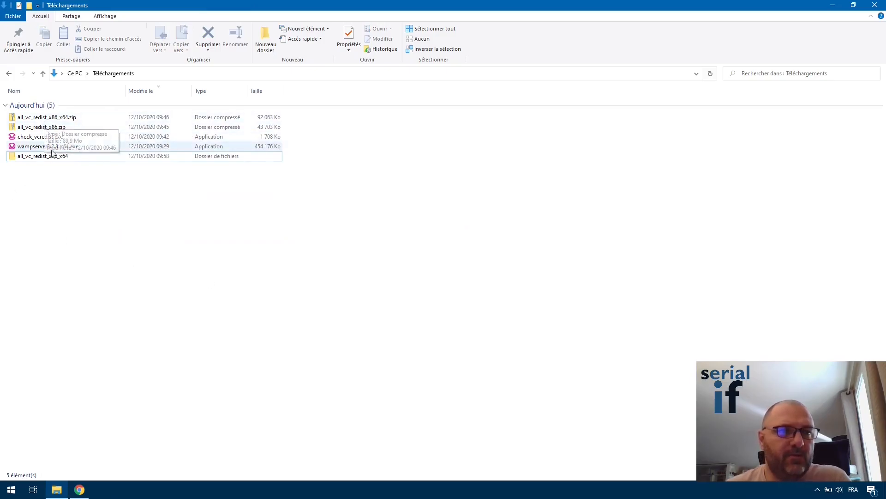
# Rerun check_vcredist.exe, verify the installed packages, and dismiss the missing-packages list.
pyautogui.doubleClick(40, 137)
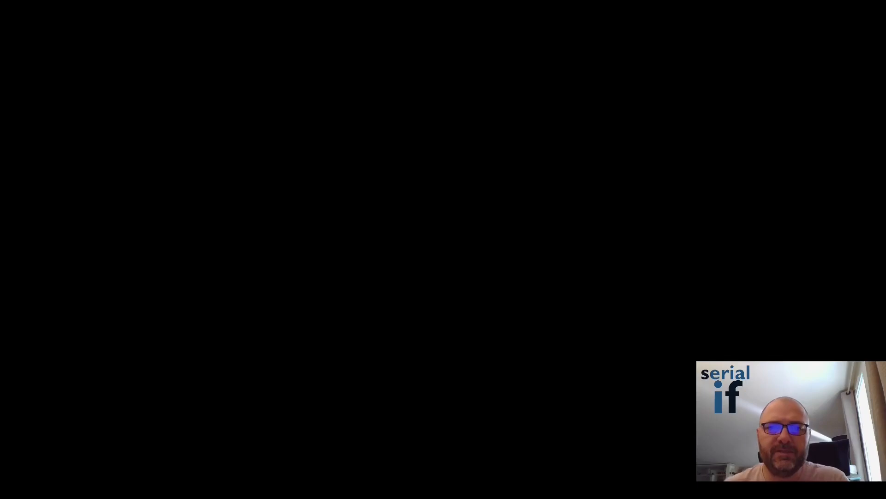
pyautogui.click(491, 322)
pyautogui.click(492, 319)
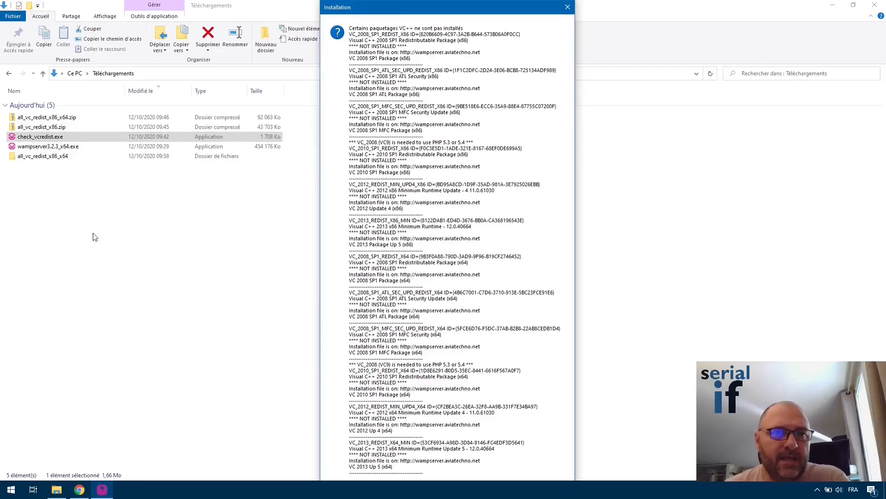
pyautogui.press('Return')
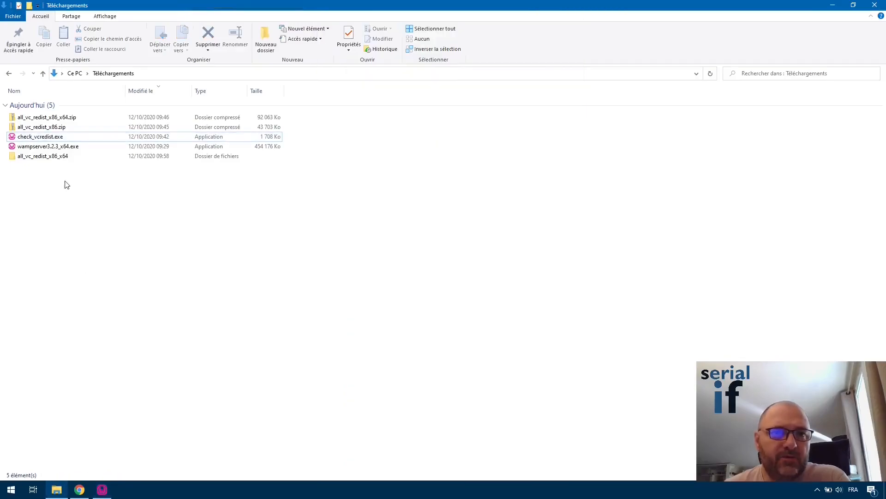
pyautogui.click(51, 158)
# Open the all_vc_redist_x86_x64 folder and browse its 14 vcredist installers from 2008 SP1 to 2019.
pyautogui.doubleClick(52, 157)
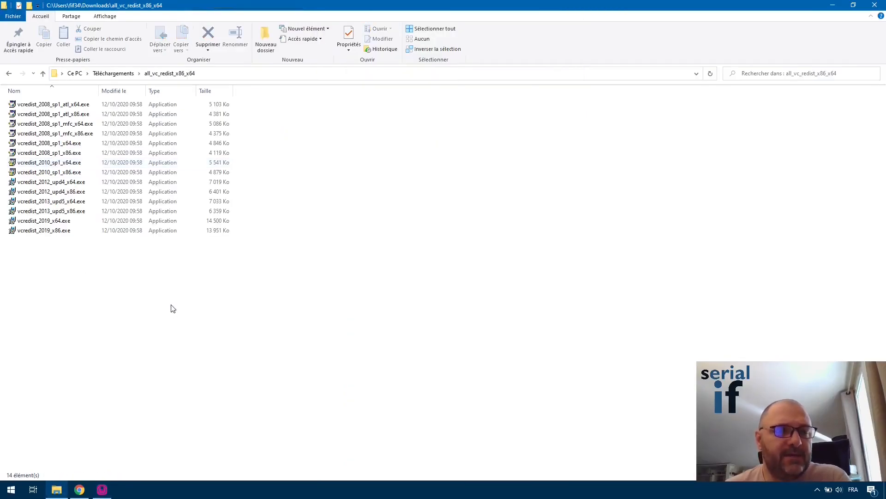
pyautogui.click(55, 104)
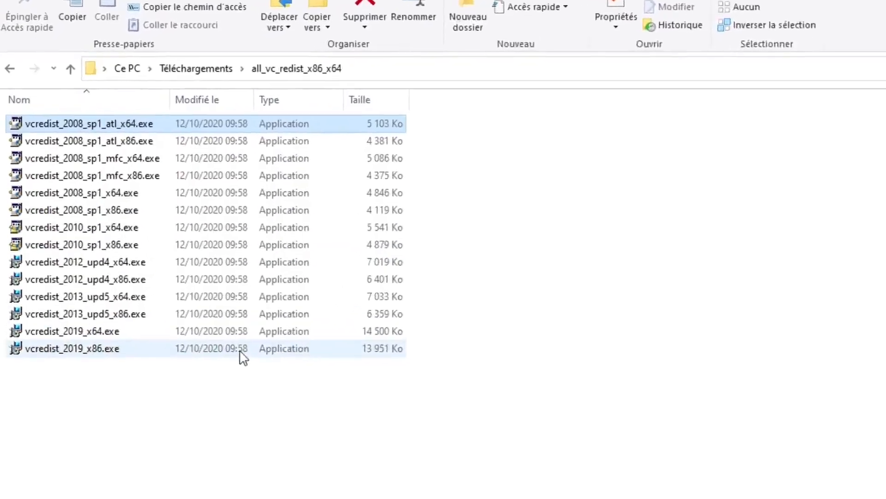
pyautogui.click(141, 205)
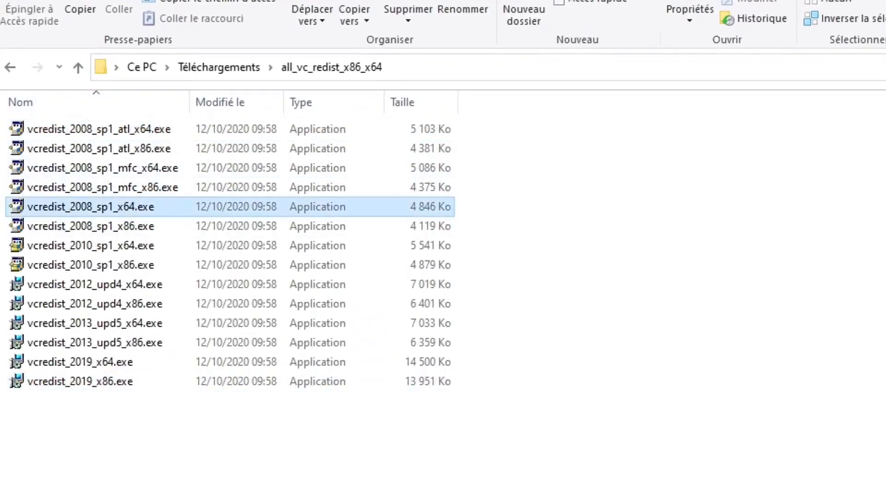
pyautogui.click(131, 225)
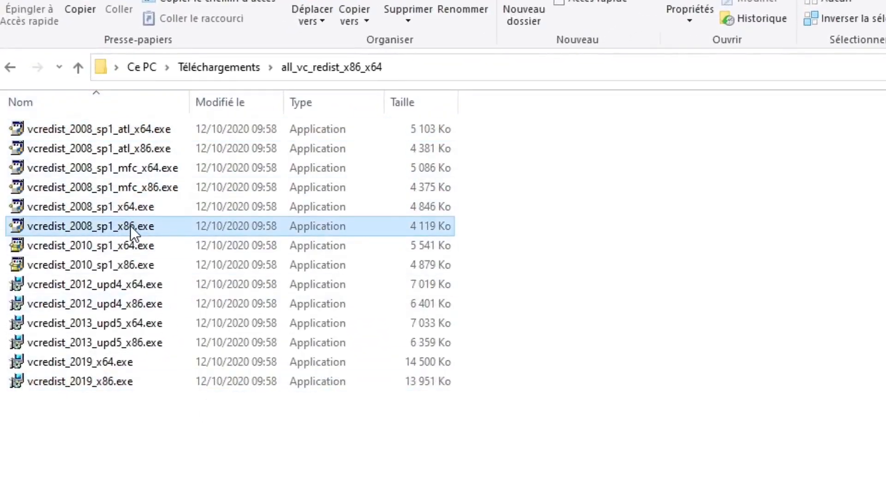
pyautogui.click(130, 131)
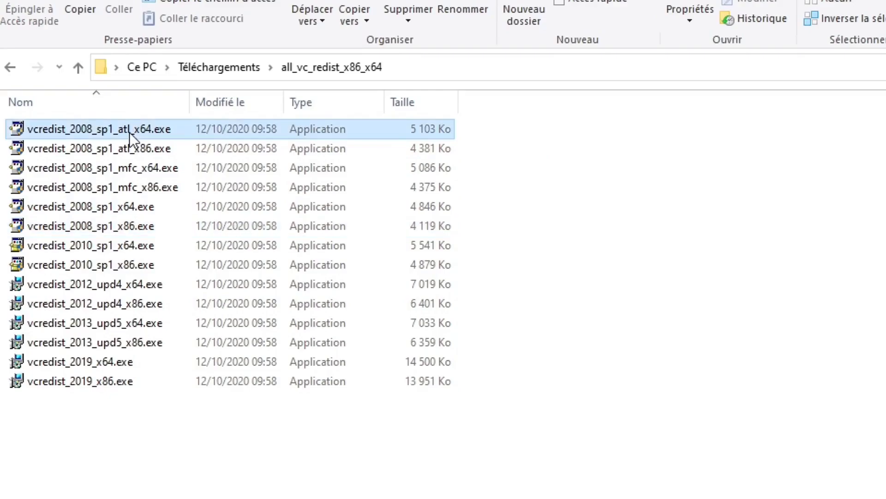
pyautogui.click(144, 149)
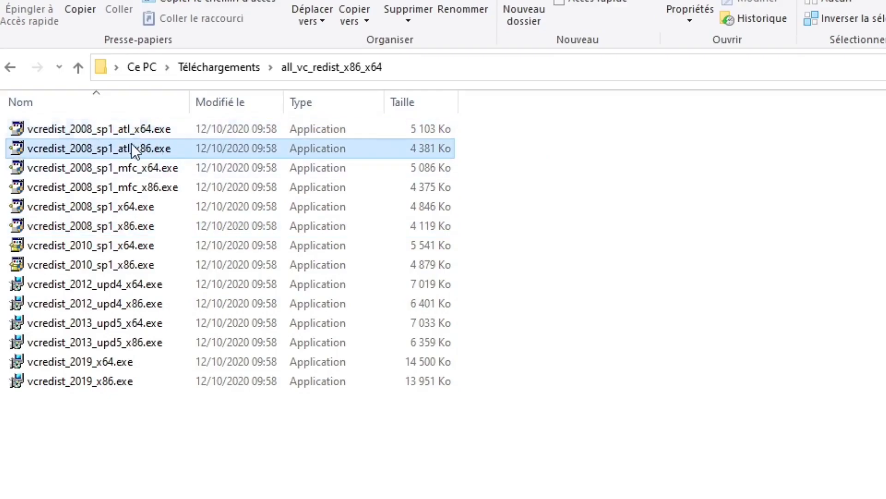
pyautogui.moveTo(275, 317); pyautogui.dragTo(52, 90)
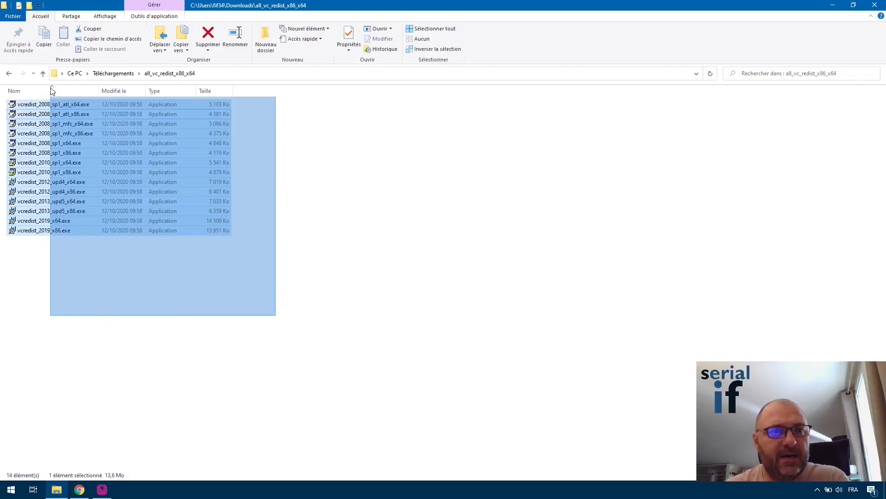
pyautogui.click(318, 368)
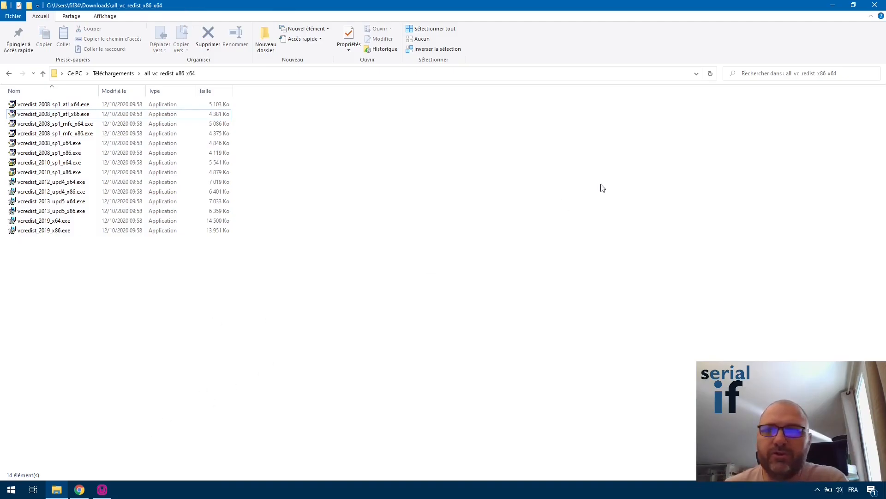
# Install the Visual C++ 2008 SP1 ATL x86 redistributable, accepting its licence terms.
pyautogui.click(90, 119)
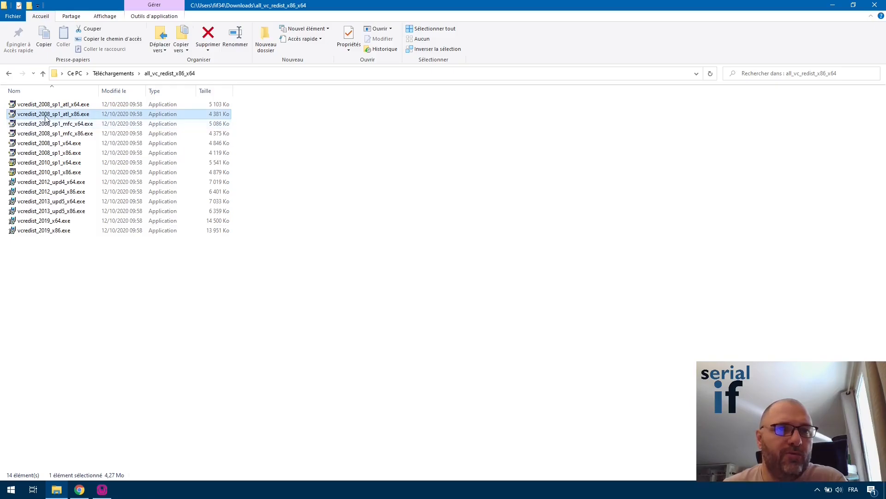
pyautogui.doubleClick(80, 119)
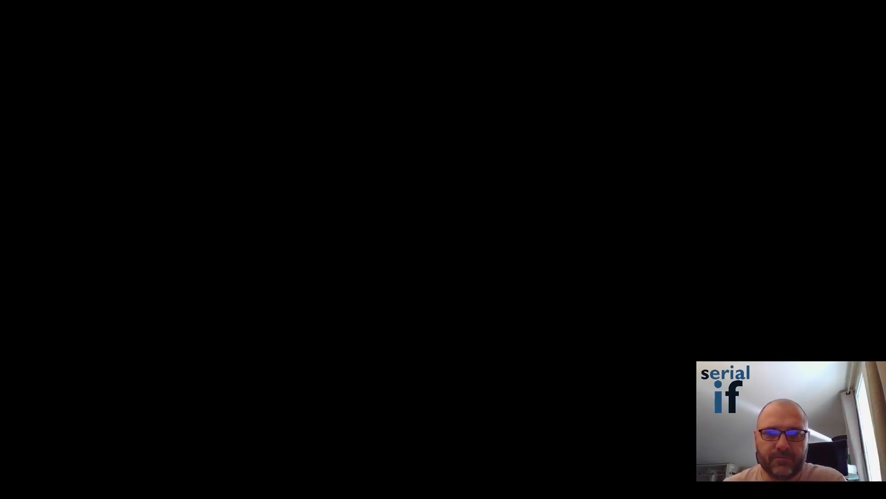
pyautogui.click(482, 338)
pyautogui.click(381, 319)
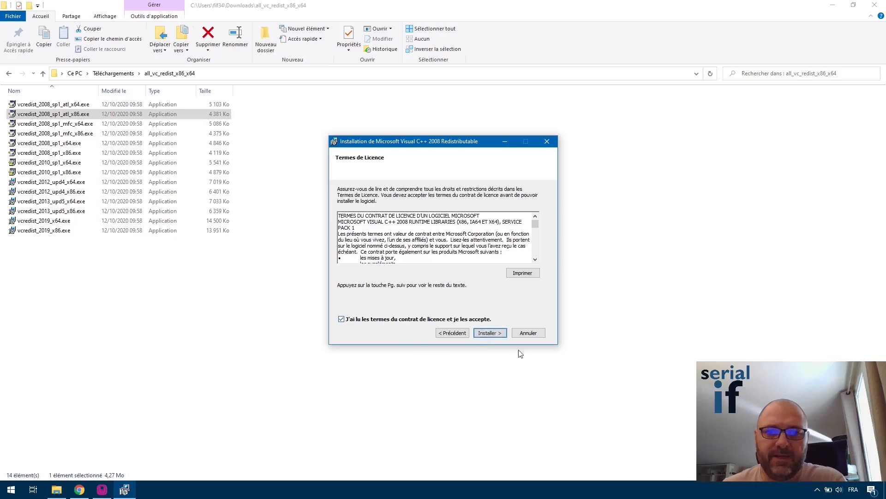
pyautogui.click(489, 332)
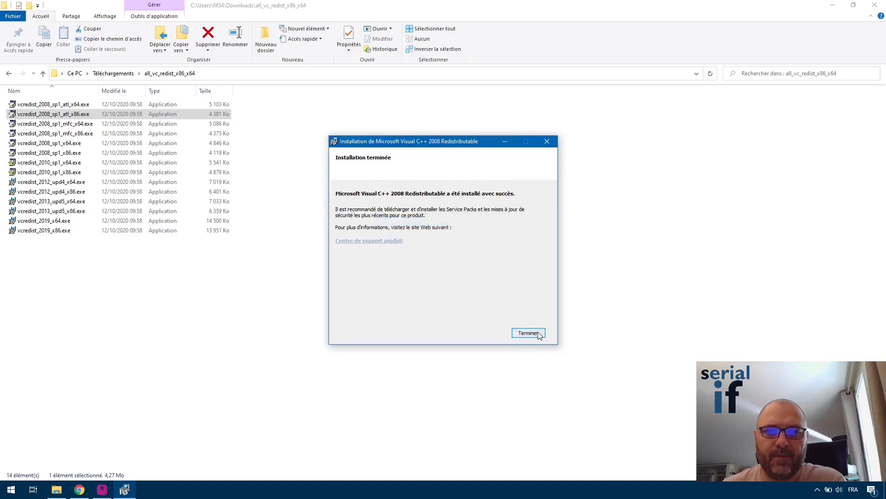
pyautogui.click(528, 333)
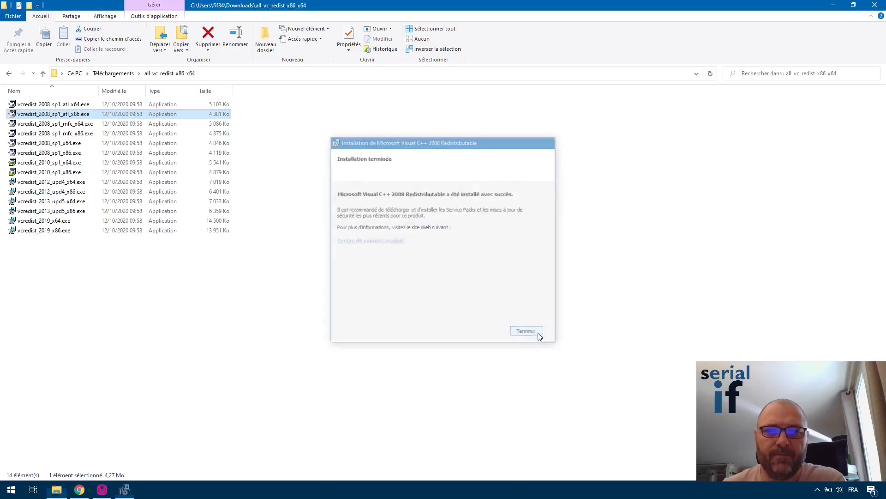
# Install the Visual C++ 2008 SP1 ATL x64 redistributable, accepting its licence terms.
pyautogui.doubleClick(81, 106)
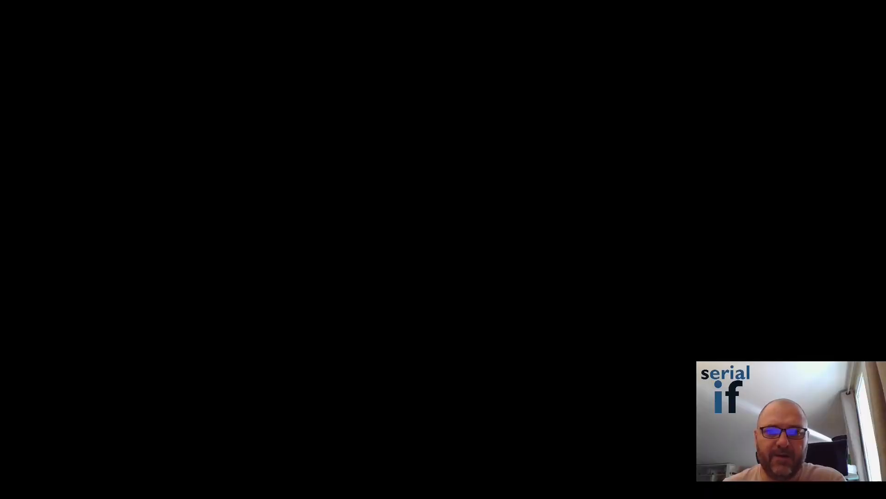
pyautogui.click(417, 320)
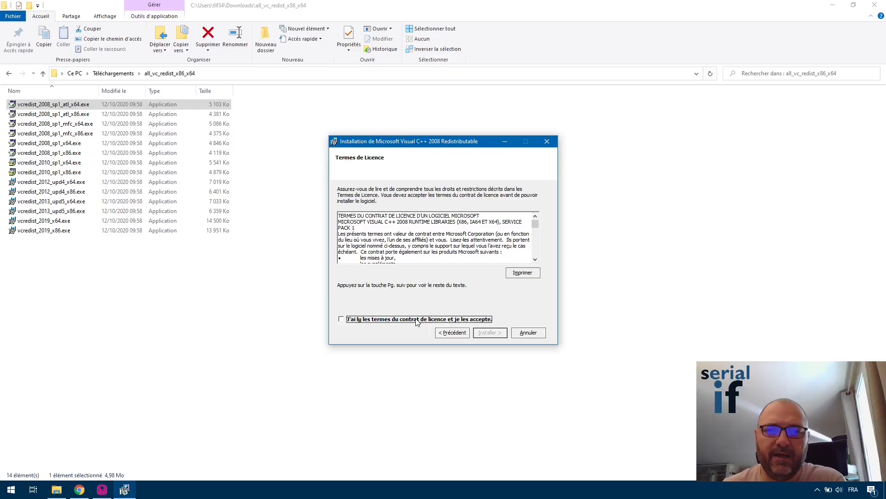
pyautogui.click(495, 335)
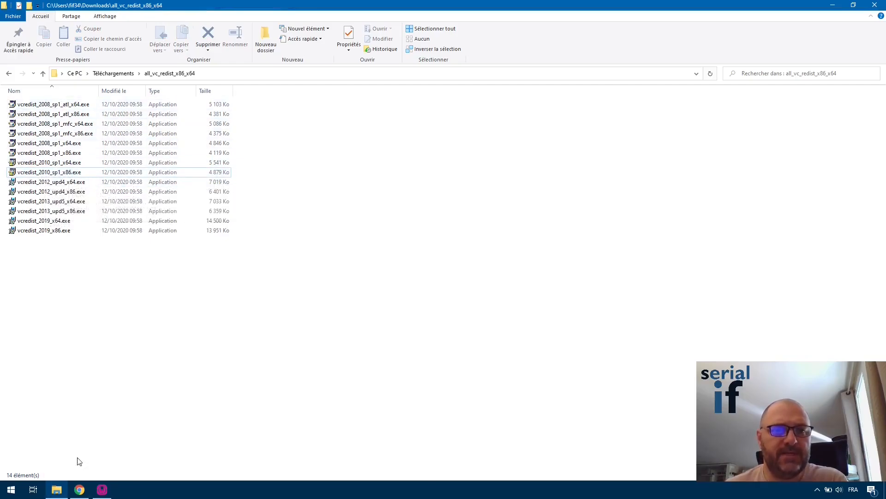
# Rerun check_vcredist.exe from Téléchargements, review the missing 2012 and 2013 packages, then cancel it.
pyautogui.click(102, 491)
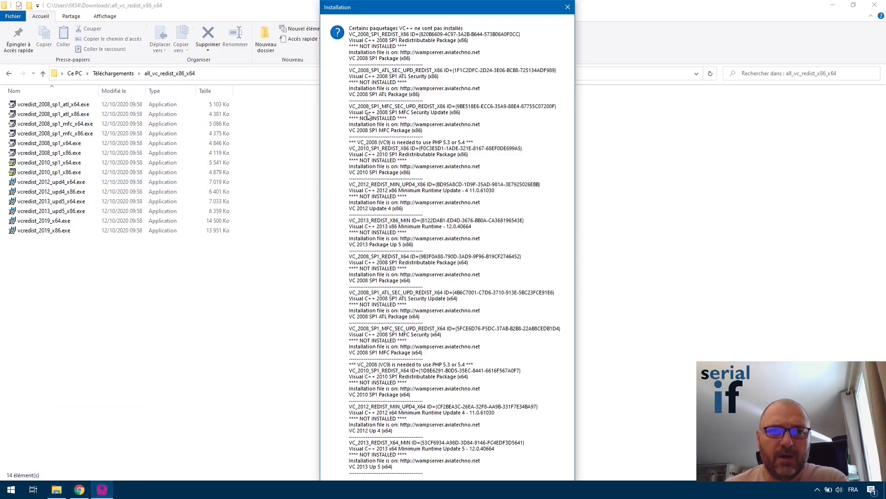
pyautogui.click(199, 409)
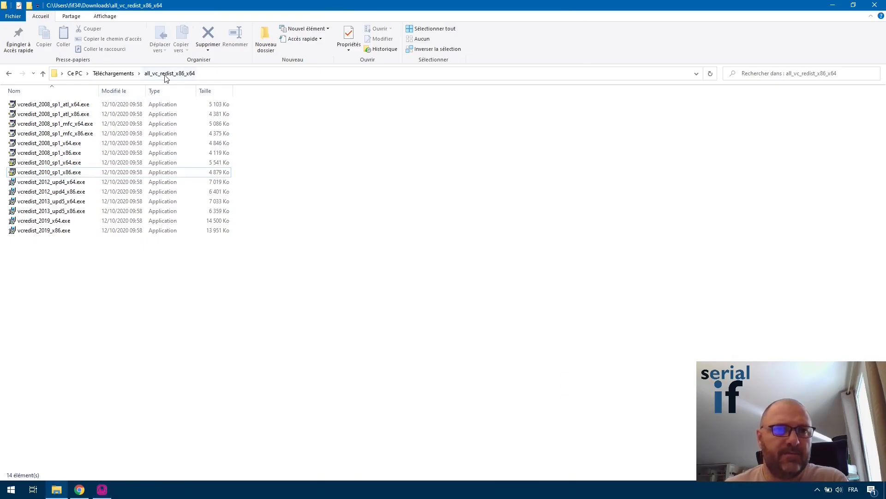
pyautogui.click(129, 75)
pyautogui.doubleClick(38, 136)
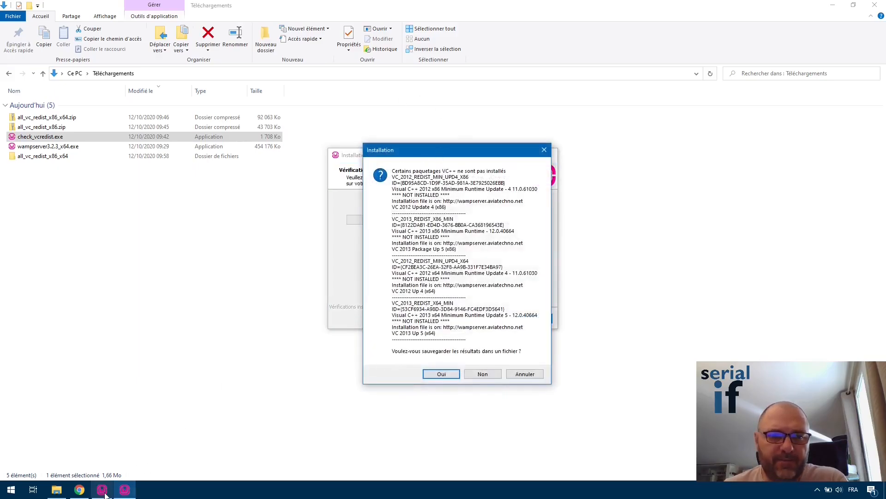
pyautogui.click(441, 374)
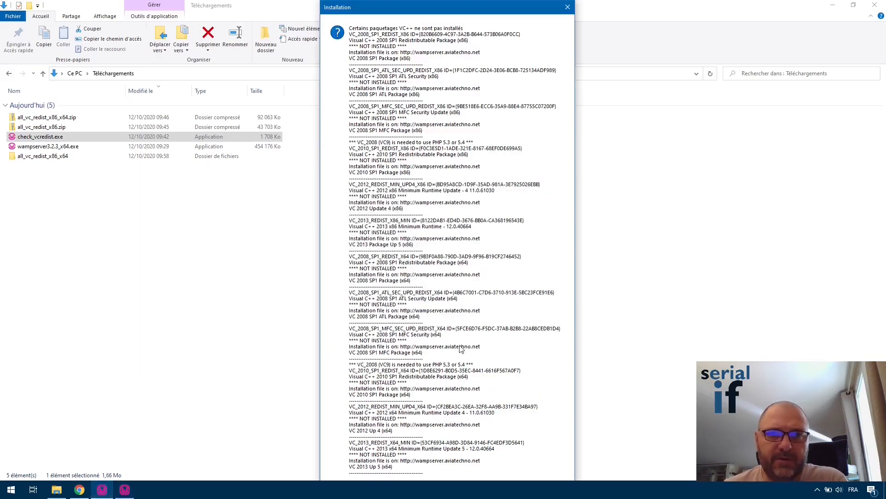
pyautogui.click(568, 7)
pyautogui.click(643, 105)
pyautogui.click(124, 489)
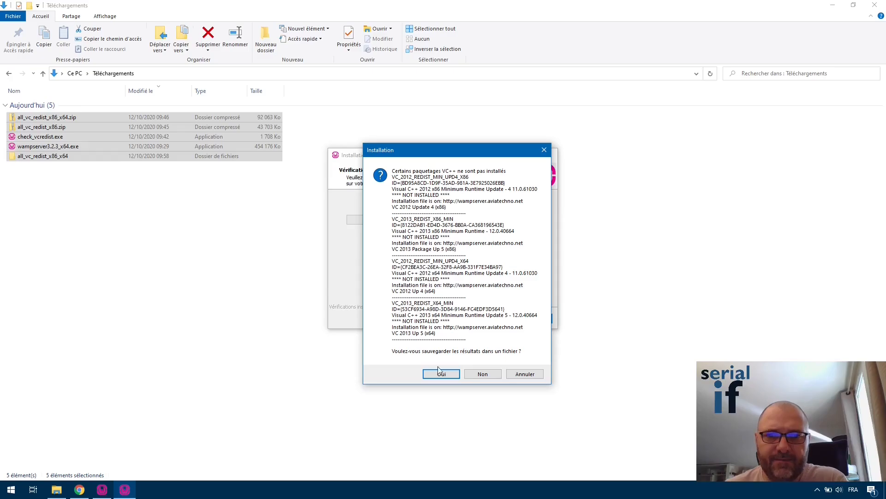
pyautogui.click(527, 374)
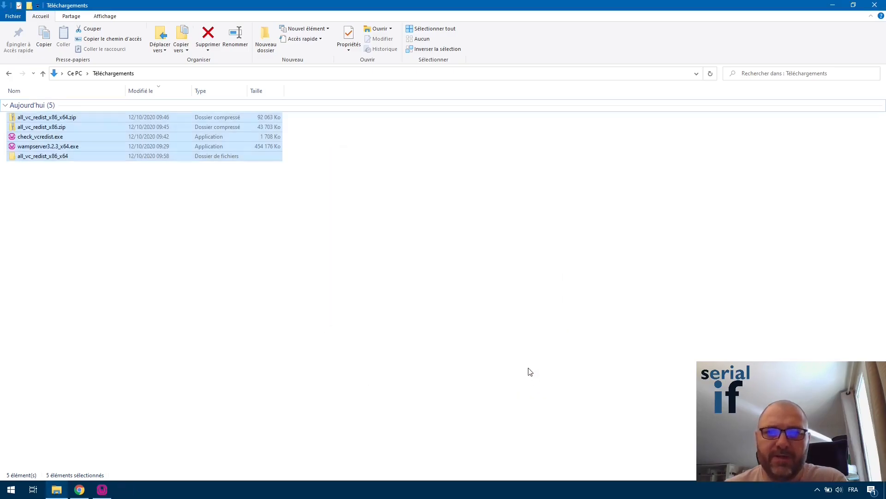
pyautogui.click(62, 228)
# Install the 2012 Update 4 x64 redistributable, then recheck until all required VC++ packages show installed.
pyautogui.doubleClick(42, 155)
pyautogui.doubleClick(51, 181)
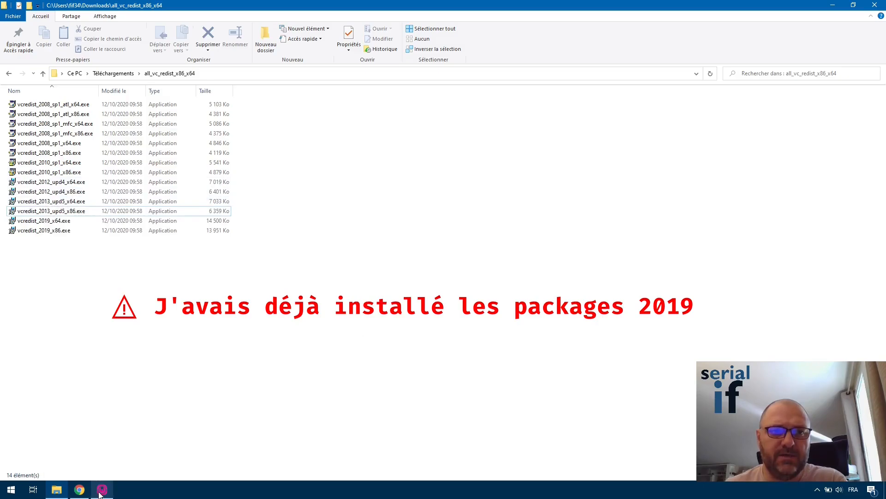
pyautogui.click(112, 75)
pyautogui.doubleClick(45, 137)
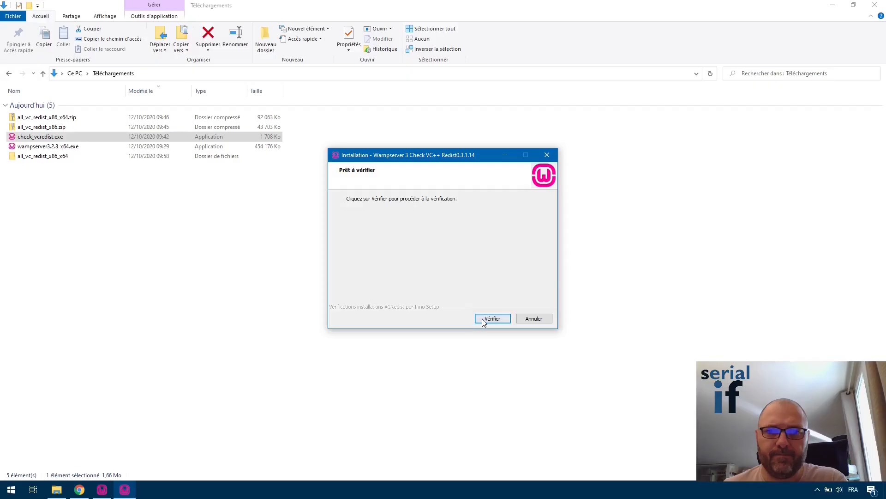
pyautogui.click(486, 319)
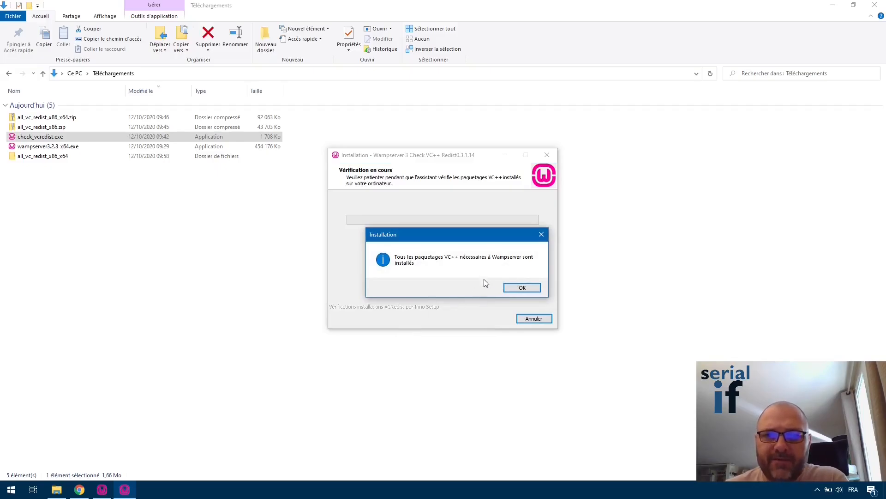
pyautogui.click(522, 288)
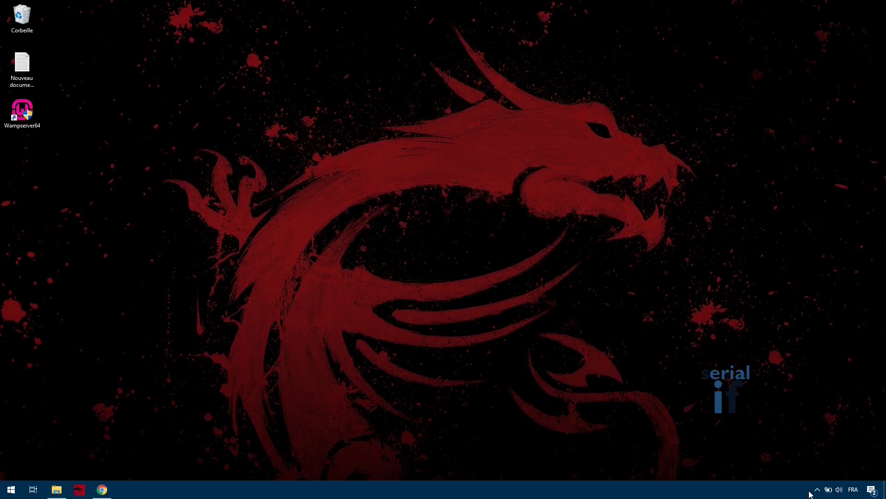
# Launch WampServer from the Wampserver64 desktop shortcut so its tray icon turns green.
pyautogui.click(36, 108)
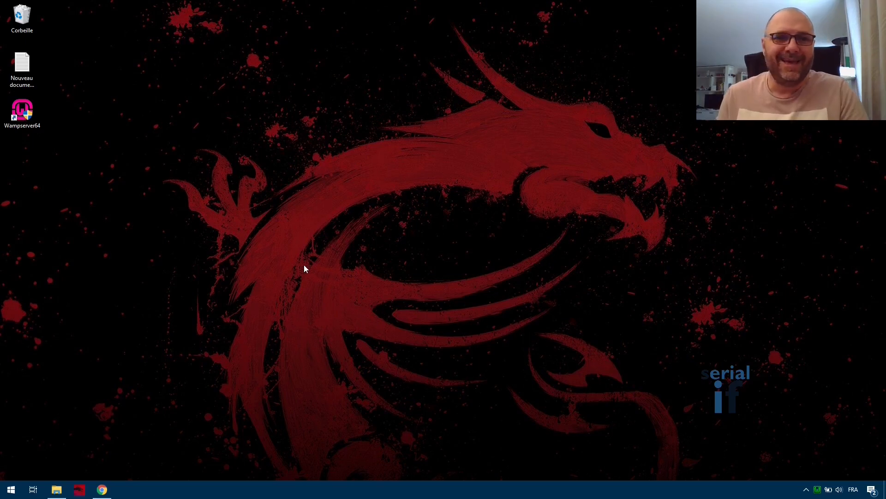
# Open the localhost page from the WampServer tray menu, showing Apache 2.4.46, PHP 7.3.21, MySQL 5.7.31.
pyautogui.click(820, 494)
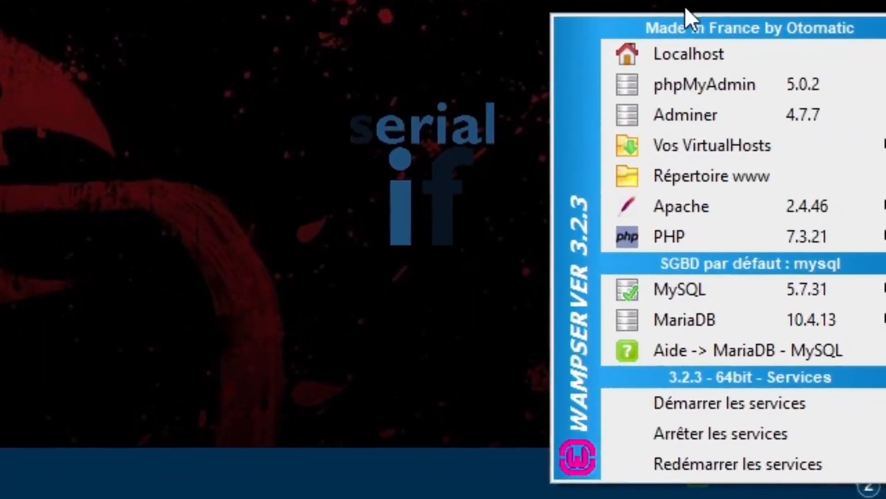
pyautogui.click(518, 485)
pyautogui.rightClick(694, 477)
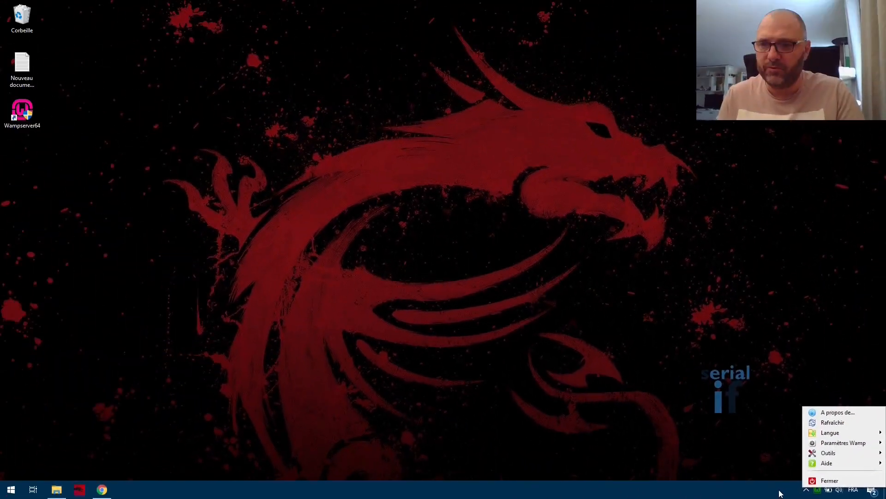
pyautogui.click(781, 493)
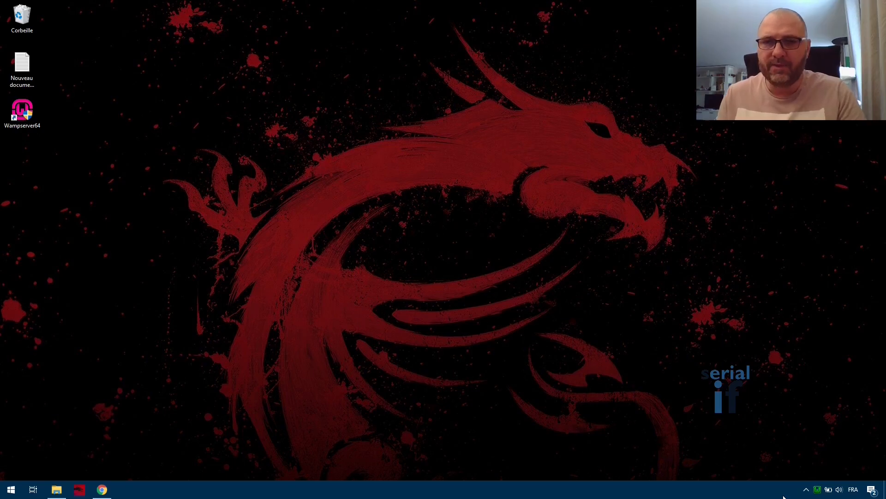
pyautogui.click(817, 490)
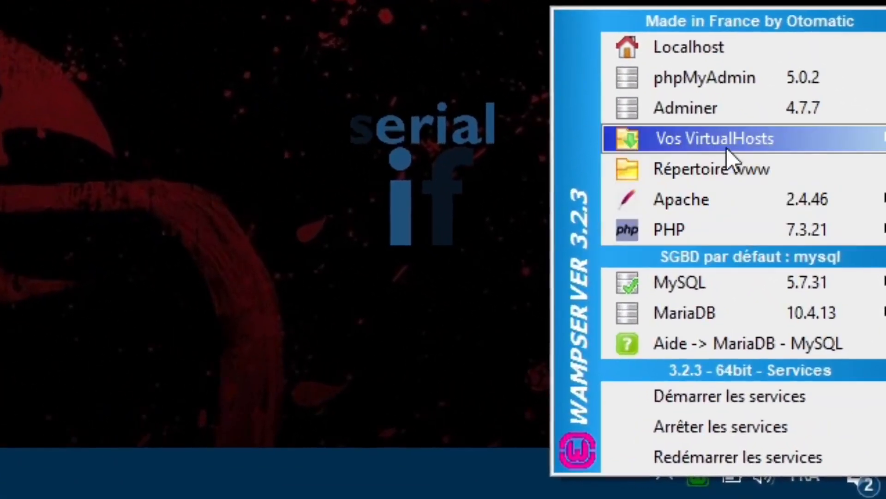
pyautogui.moveTo(727, 145)
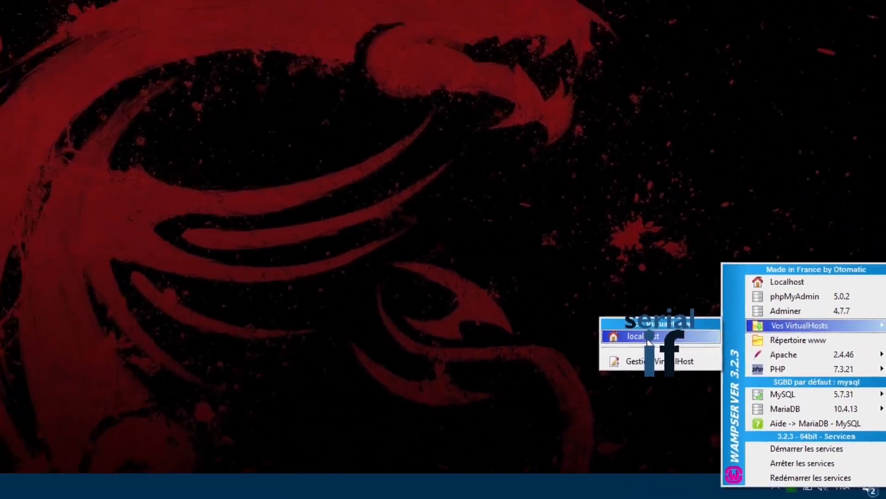
pyautogui.click(399, 163)
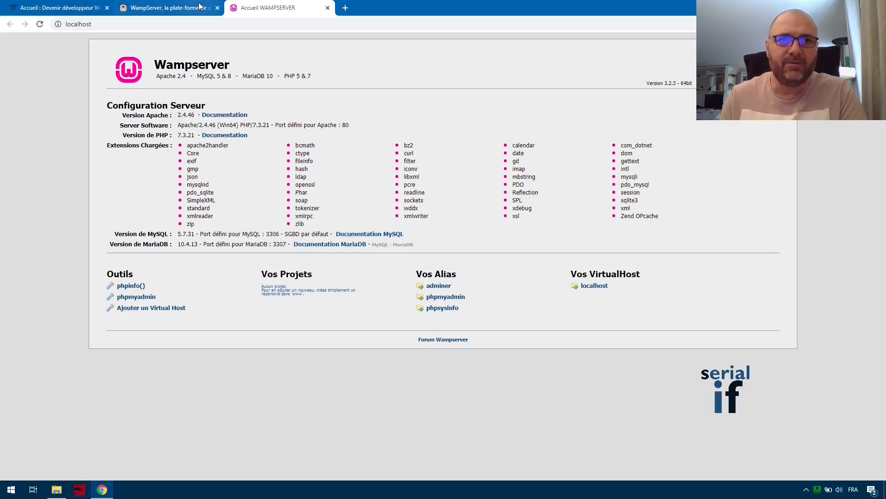
# Log in to phpMyAdmin on the MySQL server as root.
pyautogui.click(138, 298)
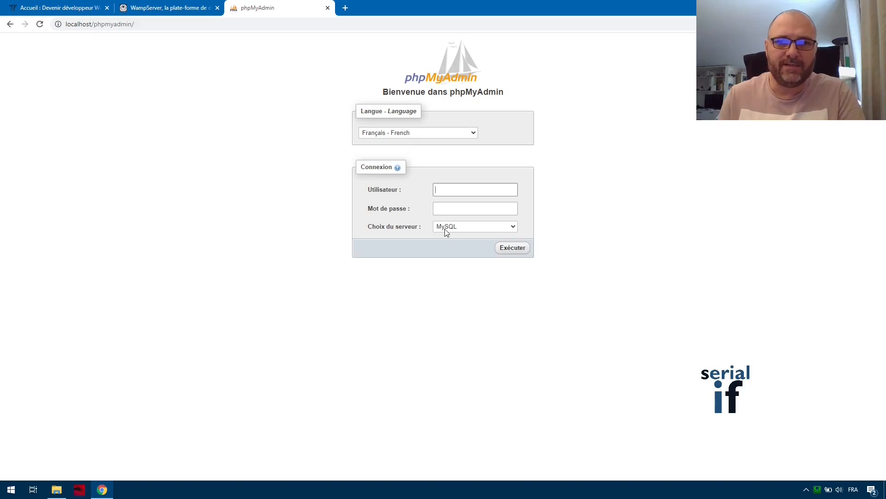
pyautogui.write('root')
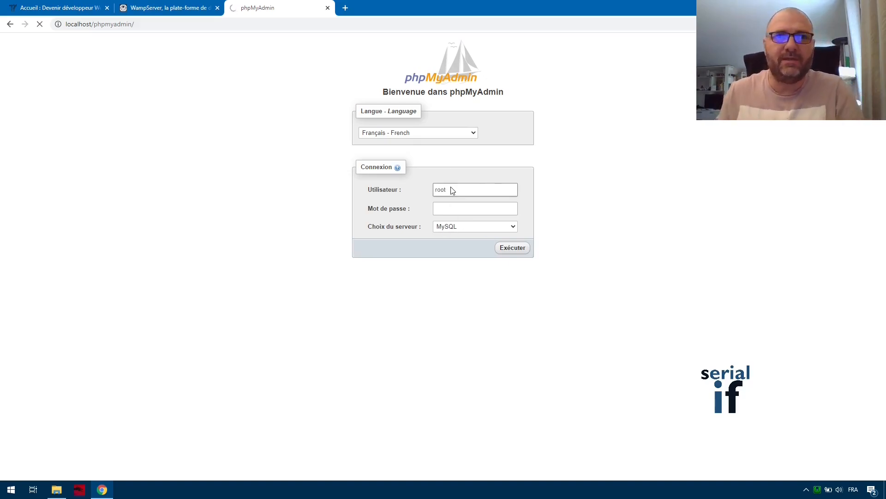
pyautogui.press('Return')
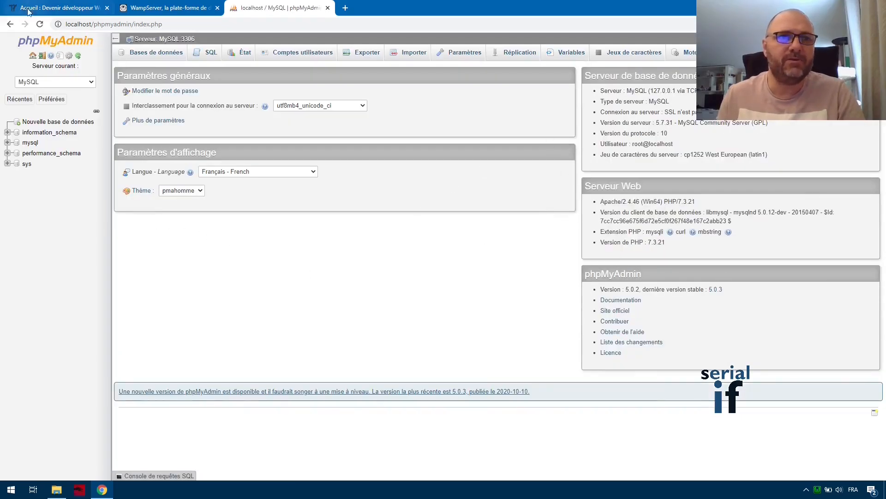
# Log out, log in as root to the MariaDB server instead, then log out again.
pyautogui.click(10, 24)
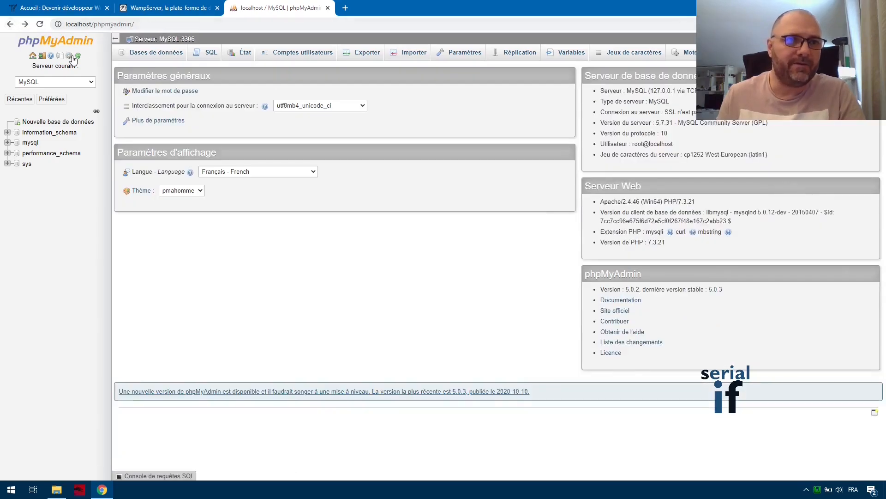
pyautogui.click(42, 57)
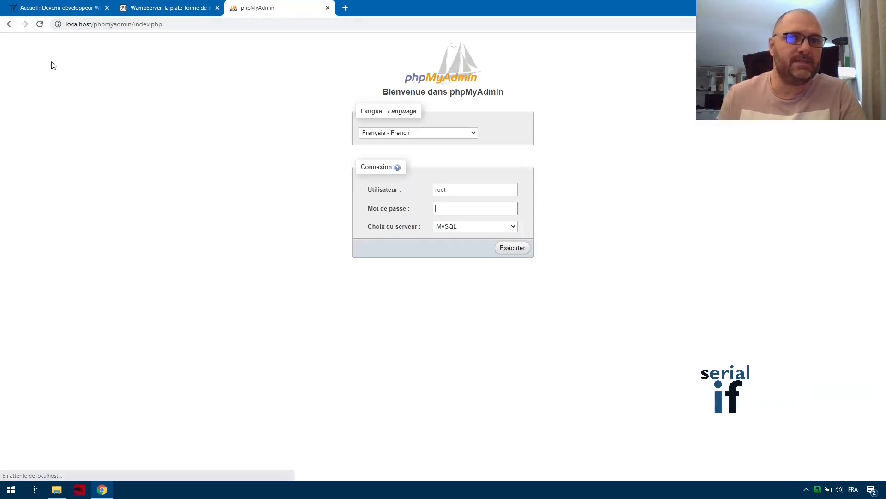
pyautogui.click(459, 225)
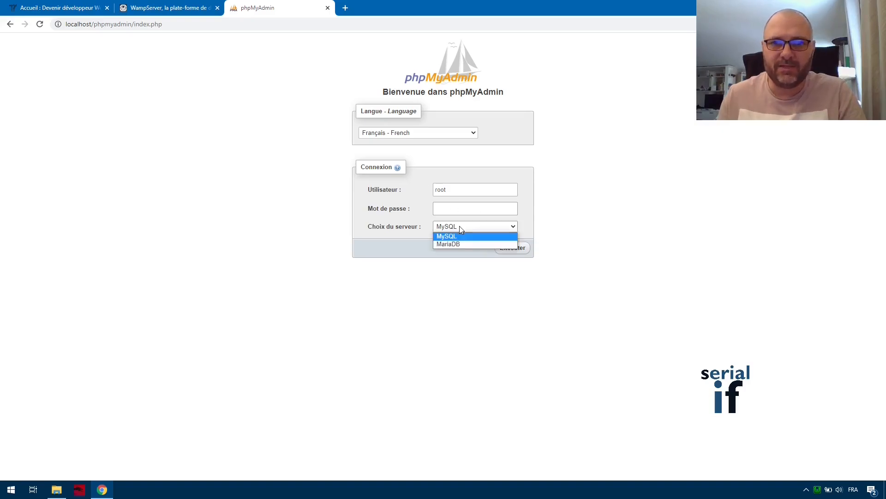
pyautogui.click(459, 245)
pyautogui.click(514, 249)
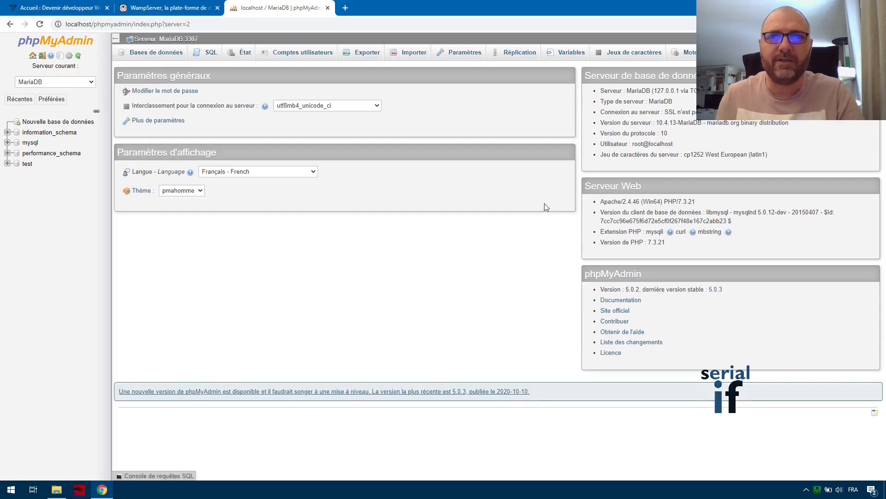
pyautogui.click(41, 56)
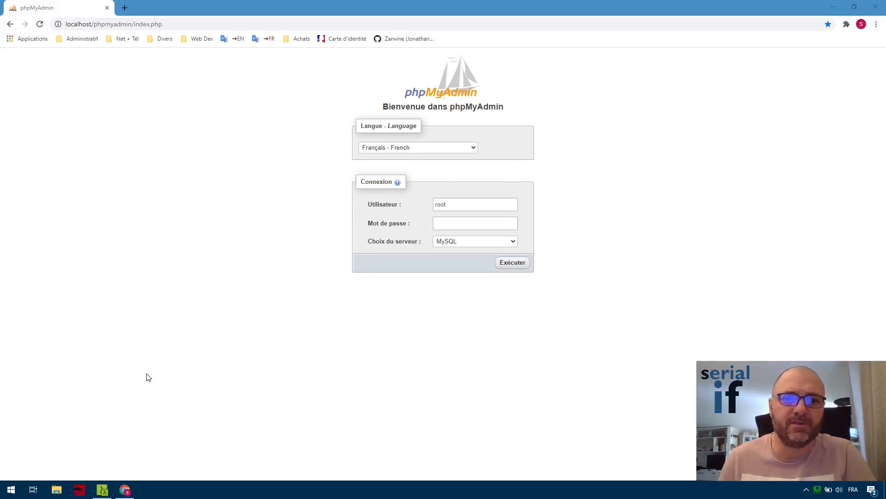
# Run mysql in Cmder and get the 'not recognized as a command' error.
pyautogui.click(103, 490)
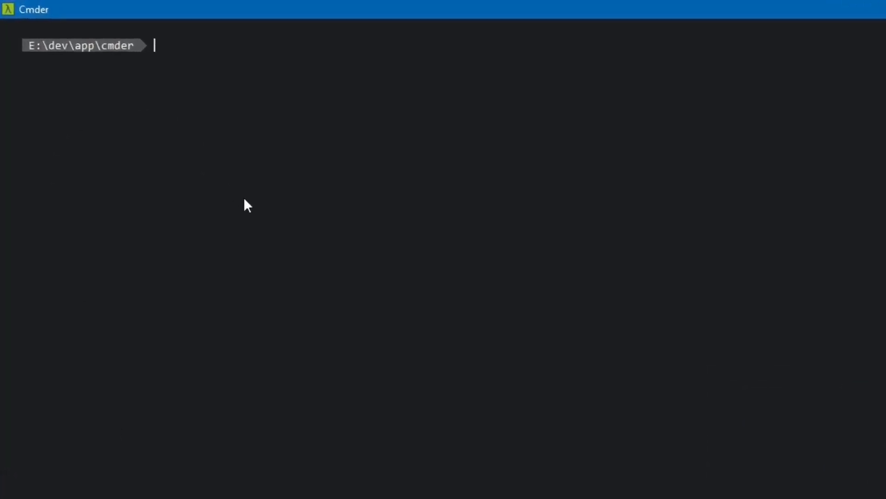
pyautogui.write('mysql')
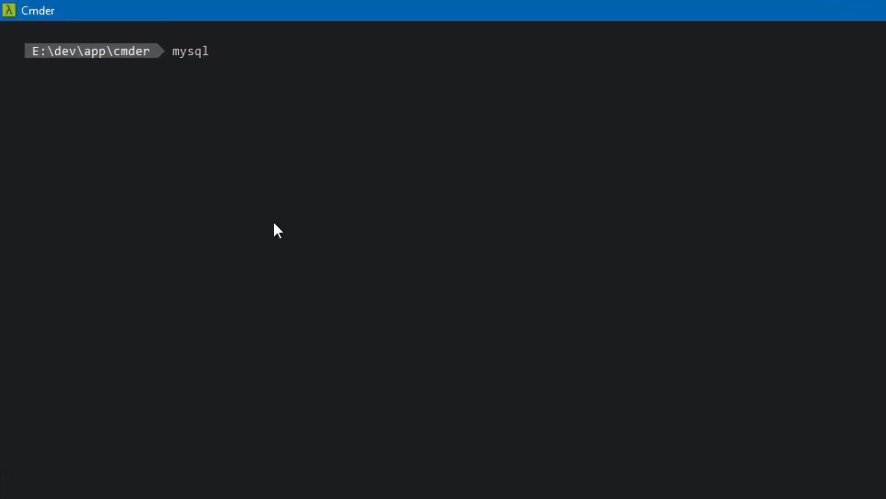
pyautogui.press('Return')
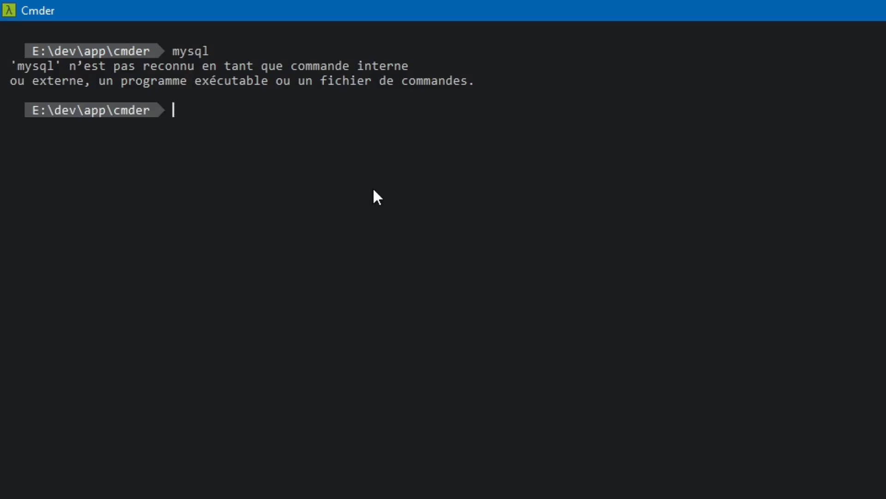
pyautogui.click(132, 492)
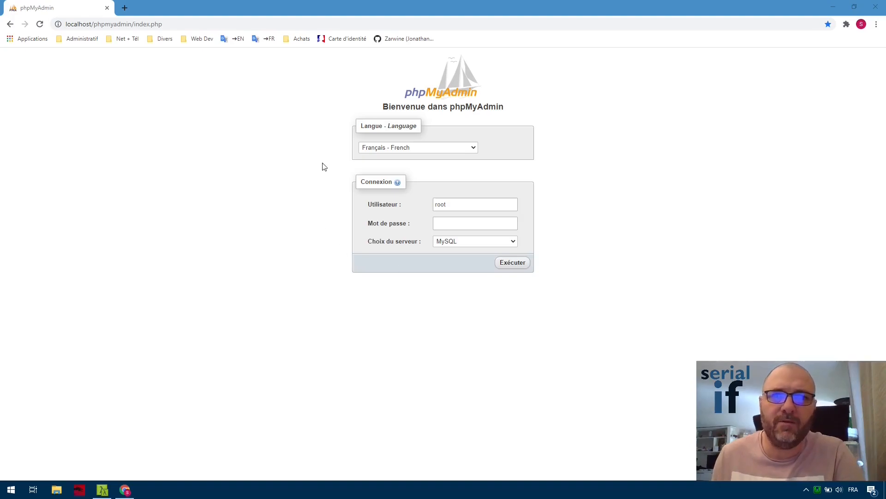
# Open the user Path variable for editing via Paramètres système avancés > Variables d'environnement.
pyautogui.rightClick(5, 493)
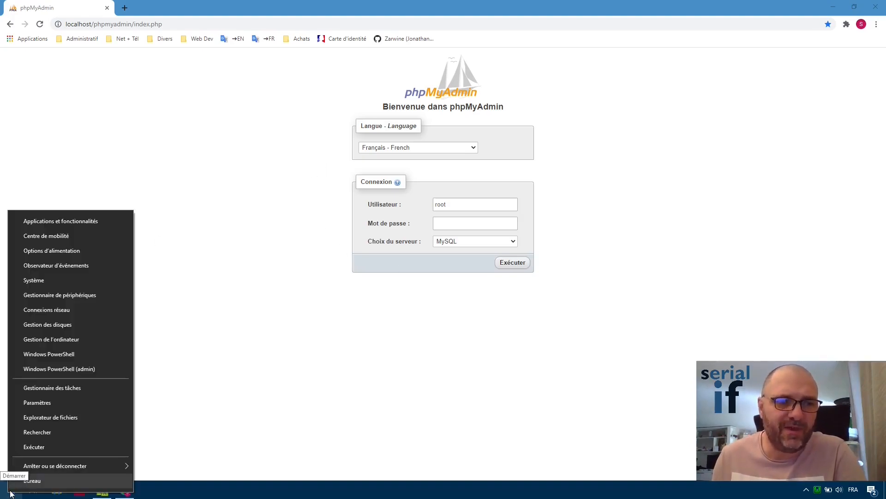
pyautogui.click(33, 279)
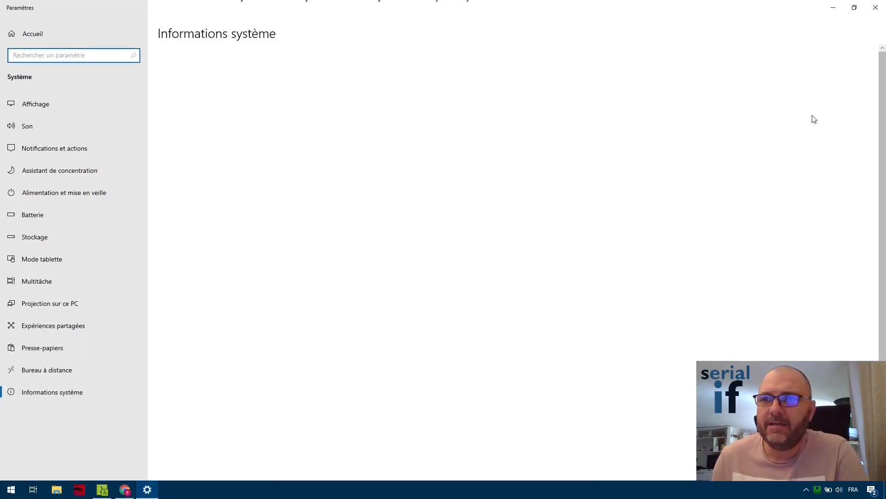
pyautogui.click(791, 86)
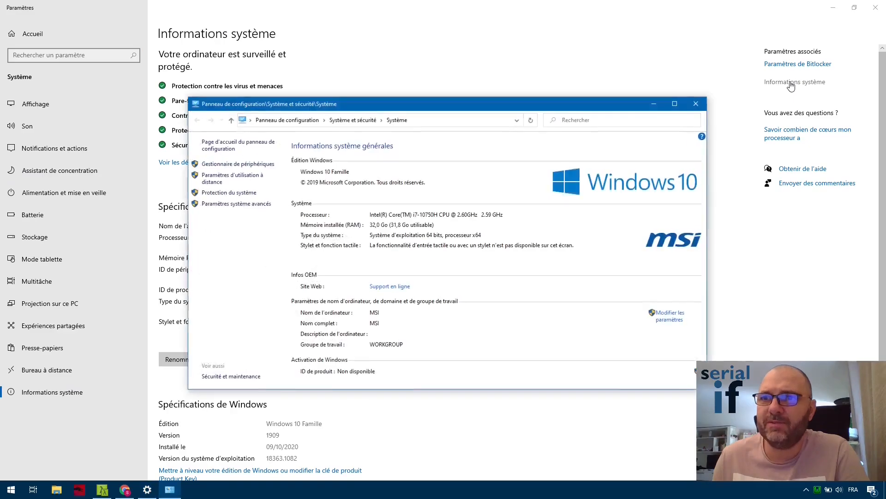
pyautogui.click(223, 204)
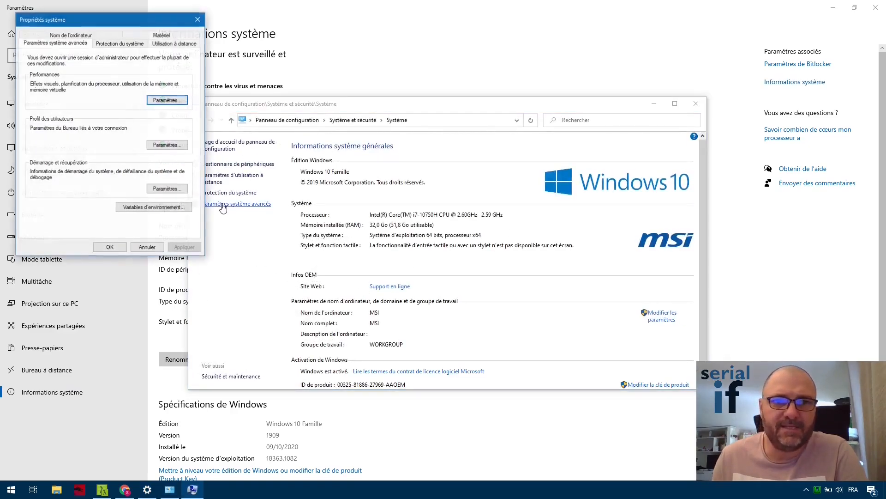
pyautogui.click(153, 207)
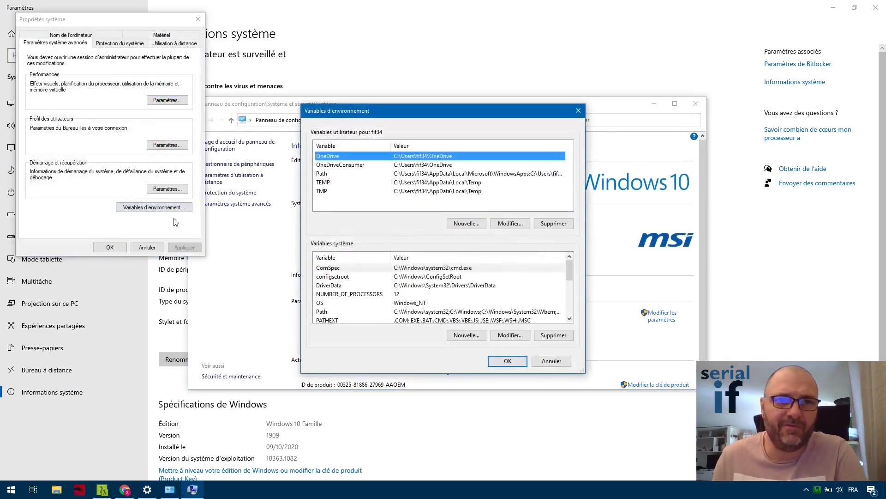
pyautogui.doubleClick(334, 175)
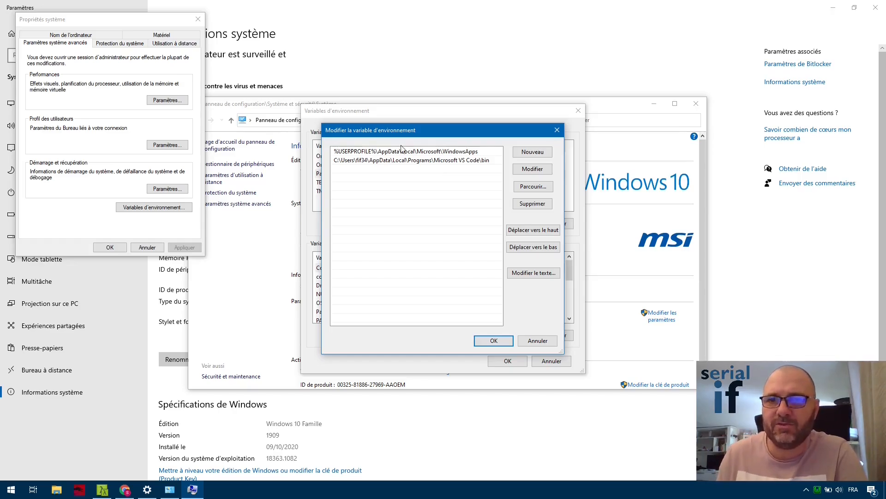
pyautogui.click(54, 492)
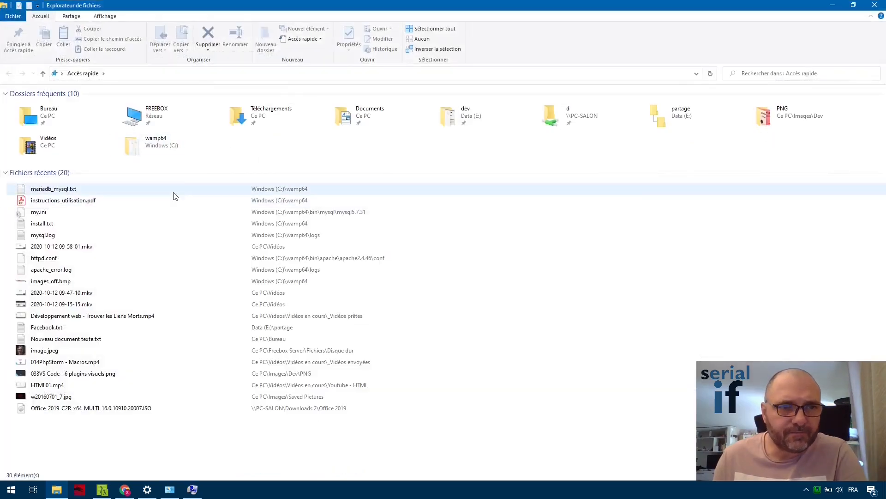
# Browse to C:\wamp64\bin\mysql\mysql5.7.31\bin and confirm mysql.exe is there.
pyautogui.doubleClick(148, 143)
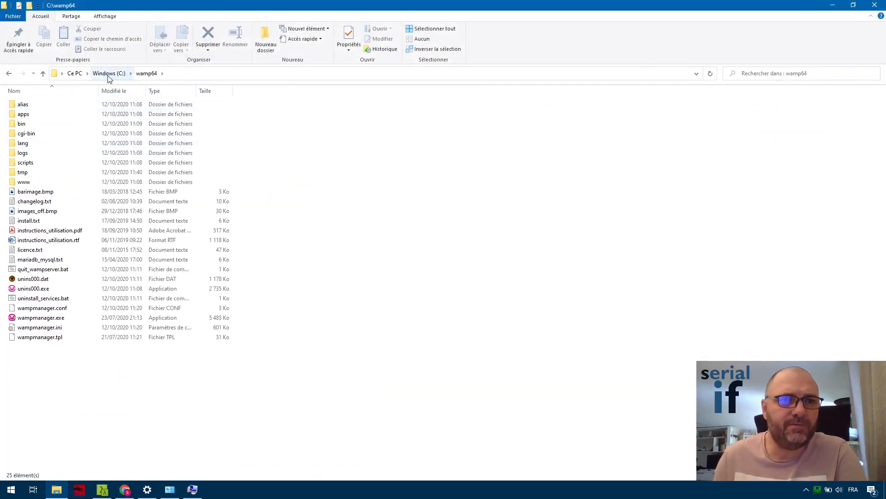
pyautogui.click(31, 126)
pyautogui.doubleClick(31, 125)
pyautogui.doubleClick(31, 125)
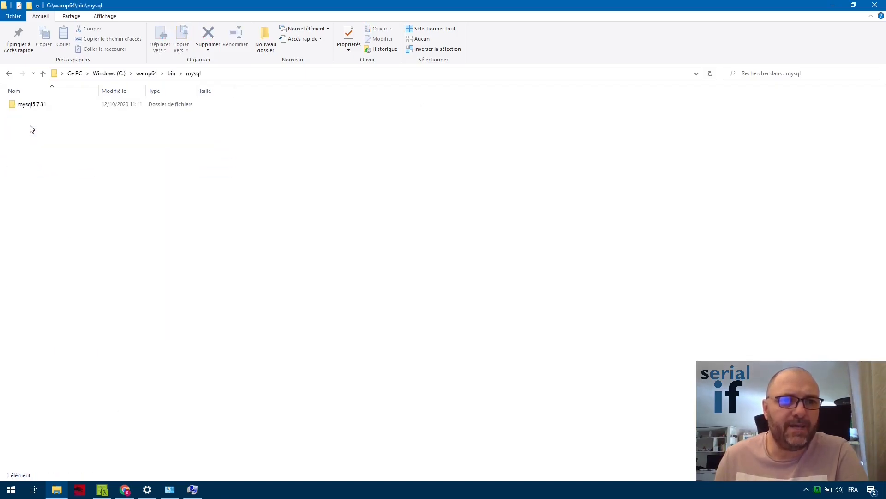
pyautogui.doubleClick(40, 104)
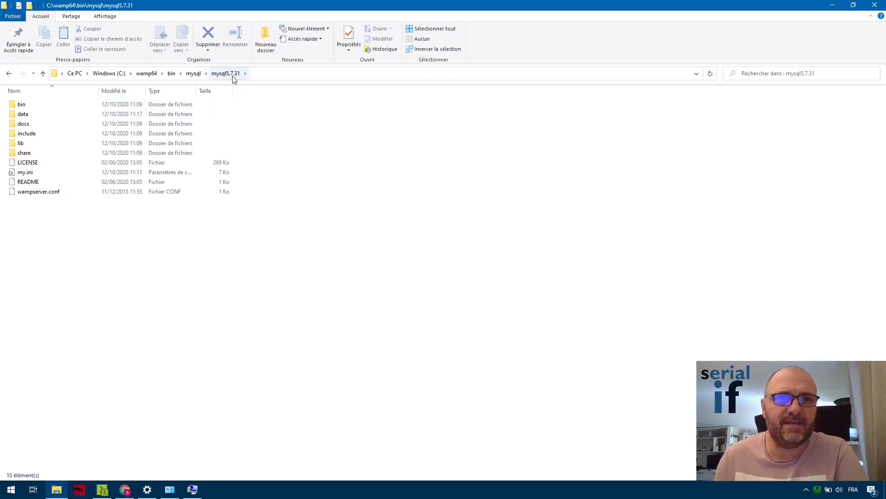
pyautogui.doubleClick(31, 106)
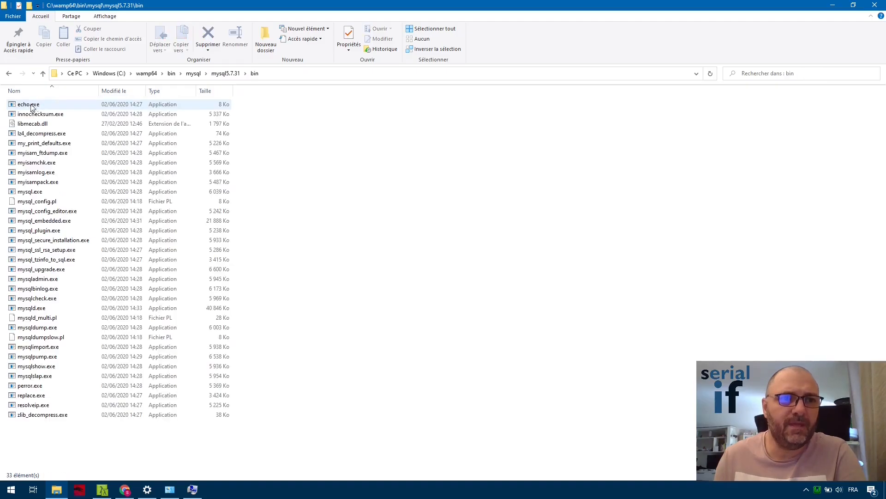
pyautogui.click(38, 192)
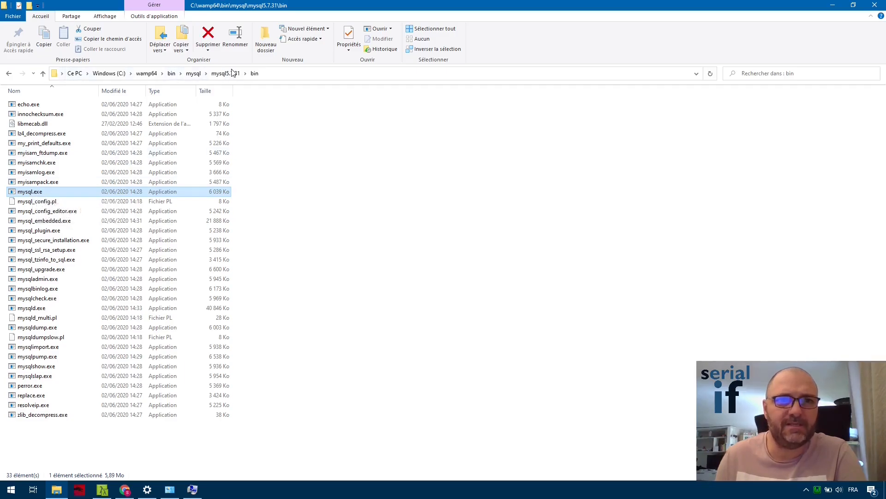
# Copy the full bin folder path from the address bar.
pyautogui.click(290, 76)
pyautogui.hotkey('ctrl', 'c')
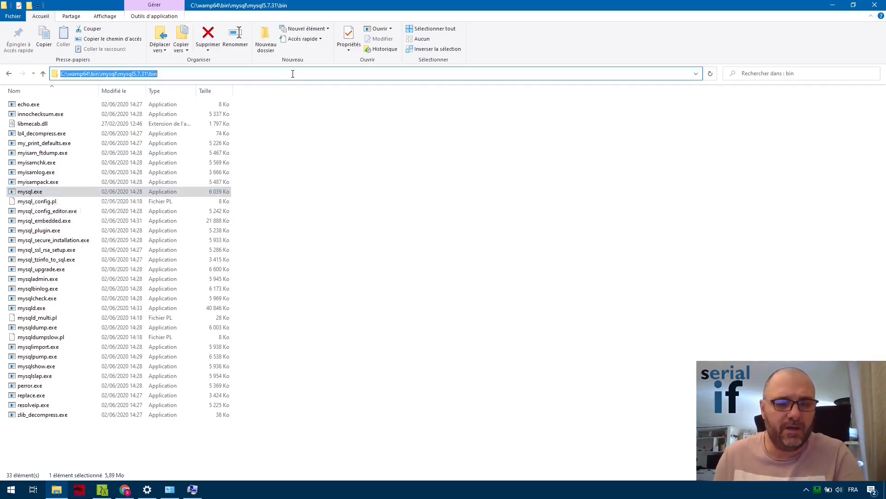
pyautogui.rightClick(115, 77)
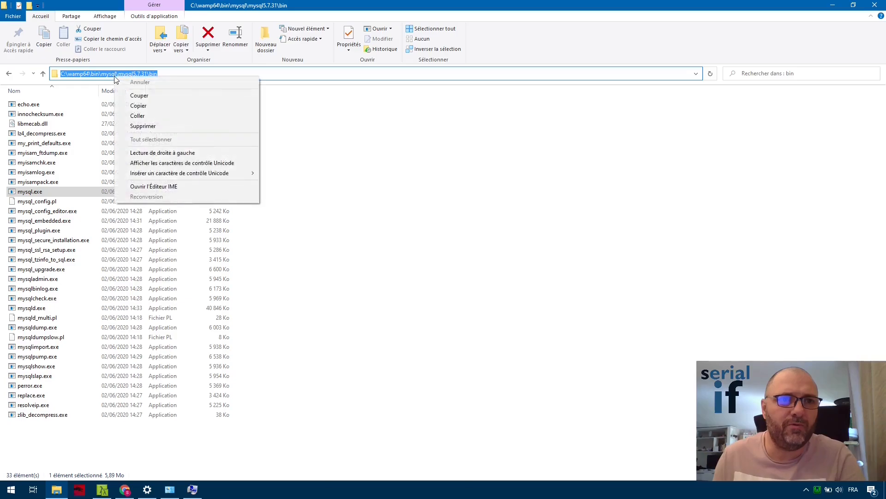
pyautogui.click(147, 107)
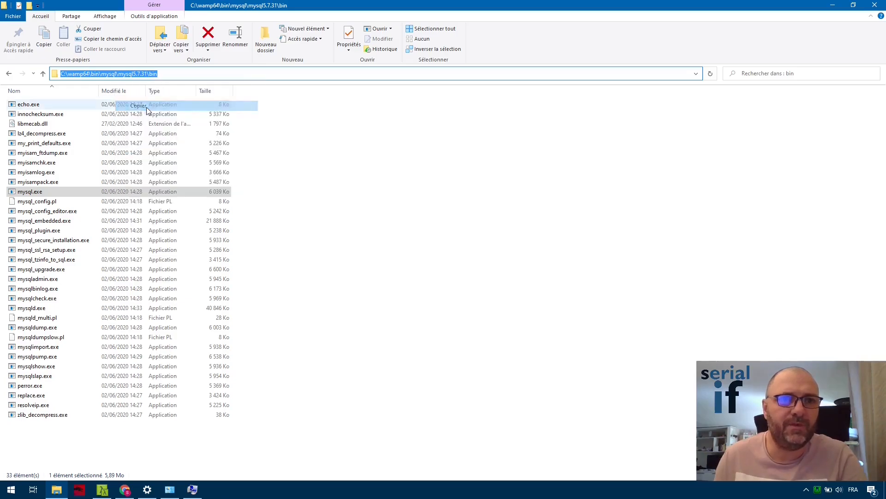
pyautogui.click(192, 490)
# Paste C:\wamp64\bin\mysql\mysql5.7.31\bin as a new Path entry and save both dialogs.
pyautogui.doubleClick(377, 169)
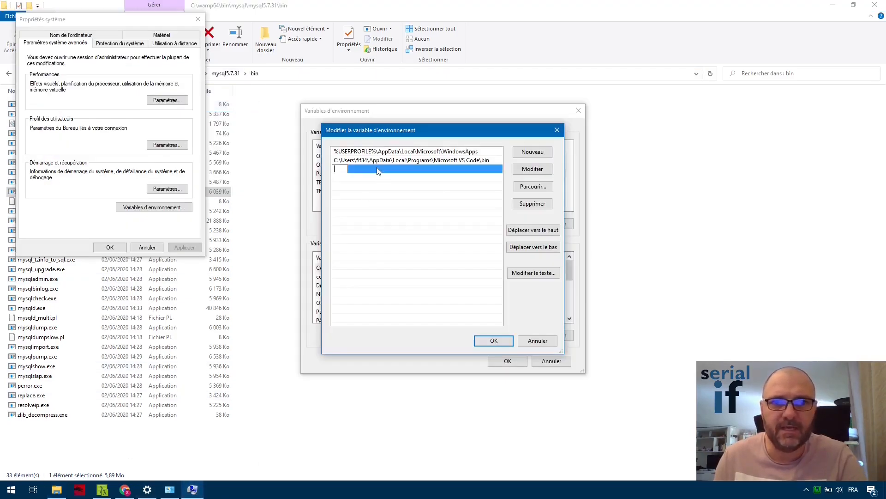
pyautogui.click(377, 169)
pyautogui.doubleClick(367, 169)
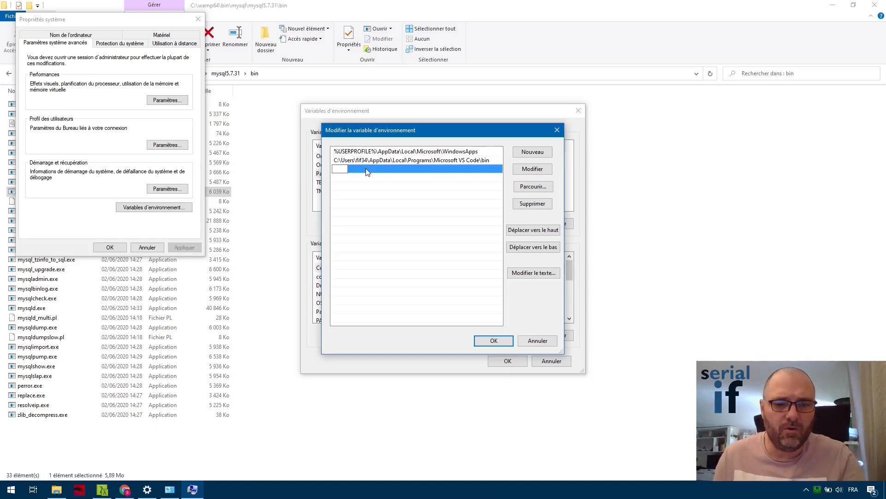
pyautogui.rightClick(341, 168)
pyautogui.click(373, 206)
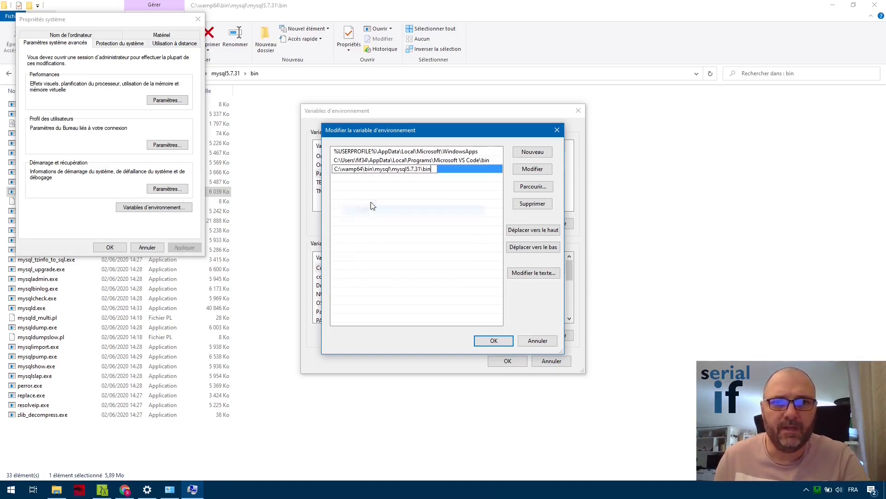
pyautogui.click(494, 342)
pyautogui.click(507, 361)
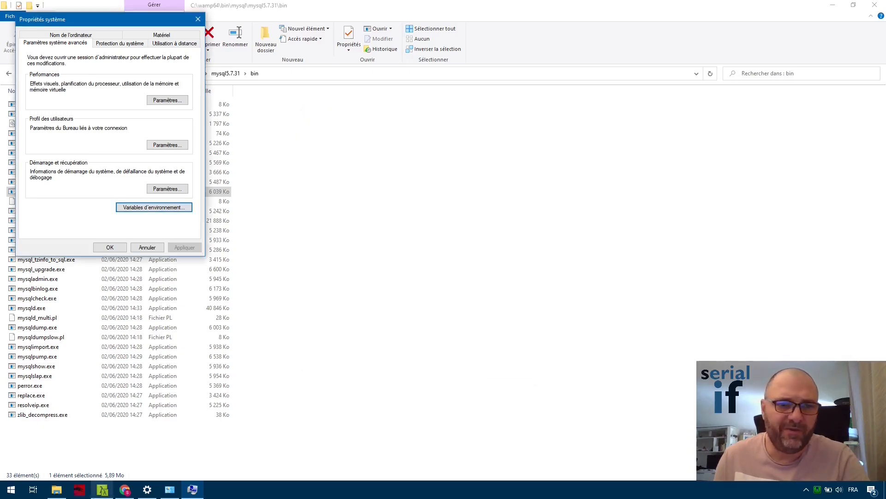
# Close both open Cmder consoles so a fresh one picks up the new Path.
pyautogui.click(102, 489)
pyautogui.hotkey('alt', 'F4')
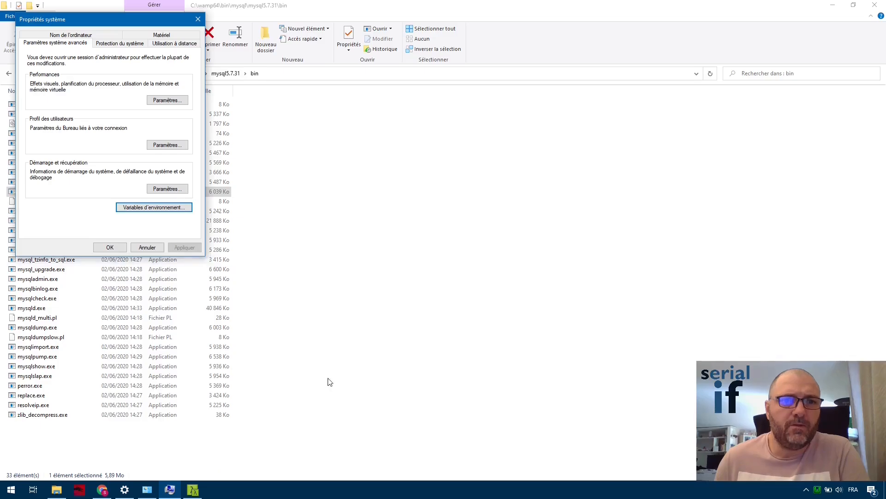
pyautogui.click(192, 488)
pyautogui.hotkey('alt', 'F4')
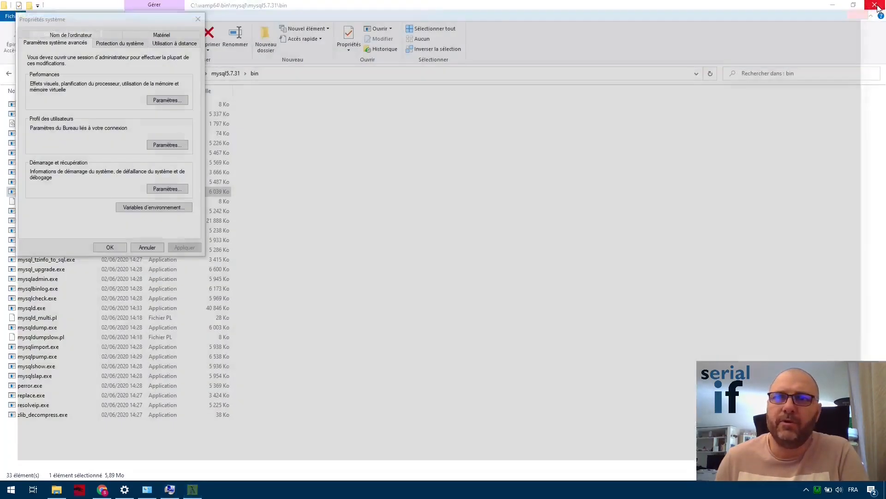
pyautogui.click(11, 489)
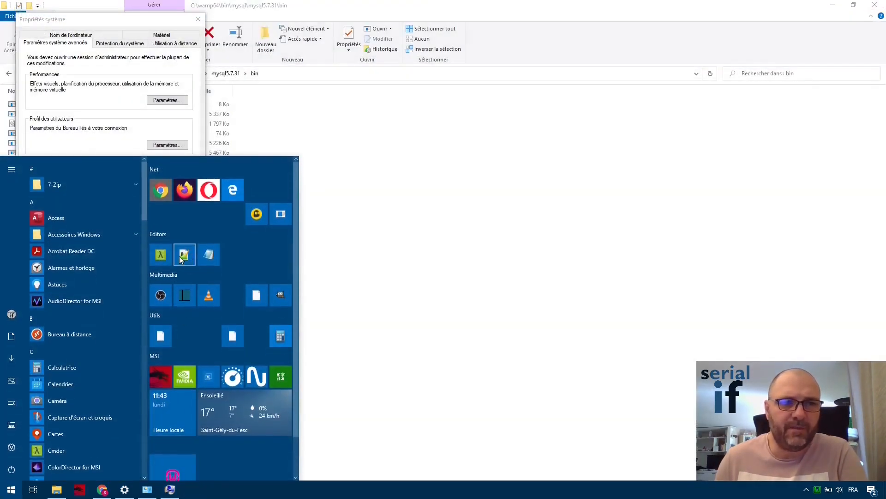
# Start a fresh Cmder console, dismiss the font warning, and run mysql.
pyautogui.click(161, 254)
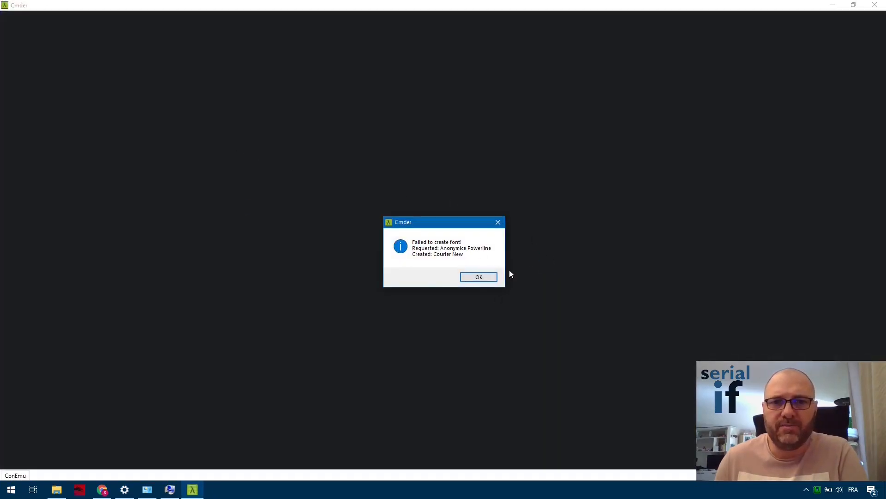
pyautogui.click(480, 279)
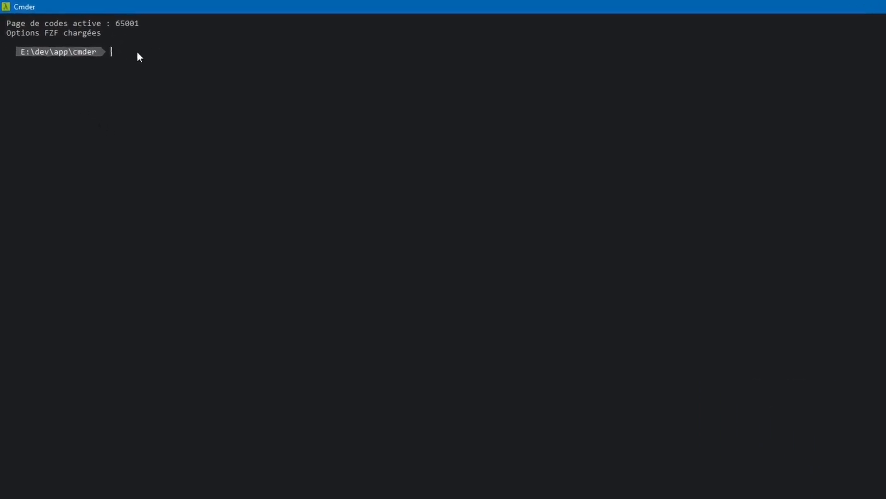
pyautogui.write('mysql')
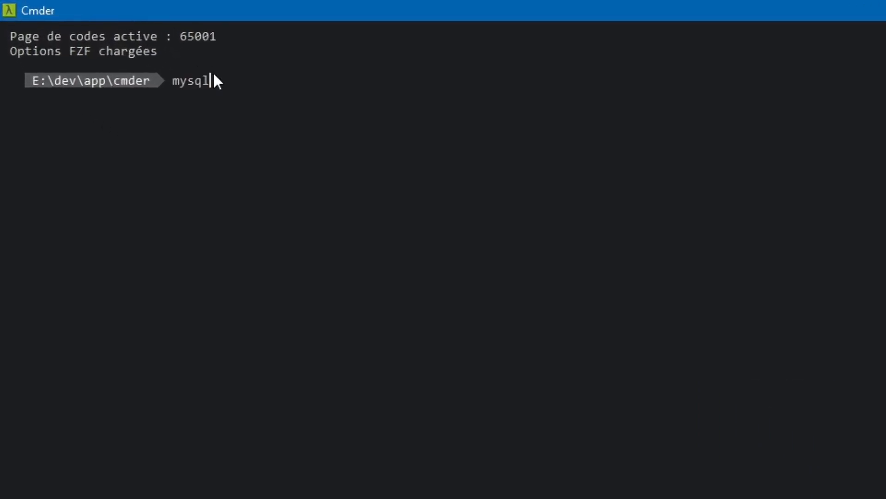
pyautogui.press('Return')
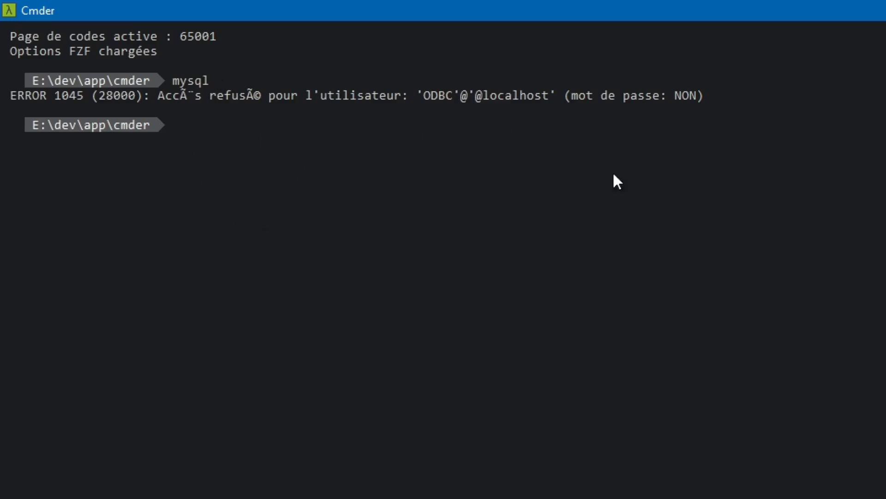
# Connect with mysql -u root to reach the MySQL 5.7.31 monitor prompt.
pyautogui.write('mysql u')
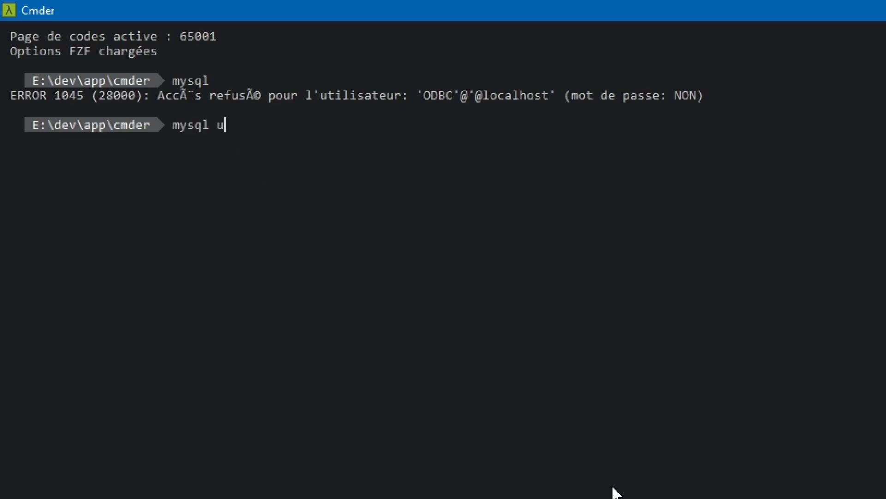
pyautogui.press('BackSpace')
pyautogui.write('-u root')
pyautogui.press('Return')
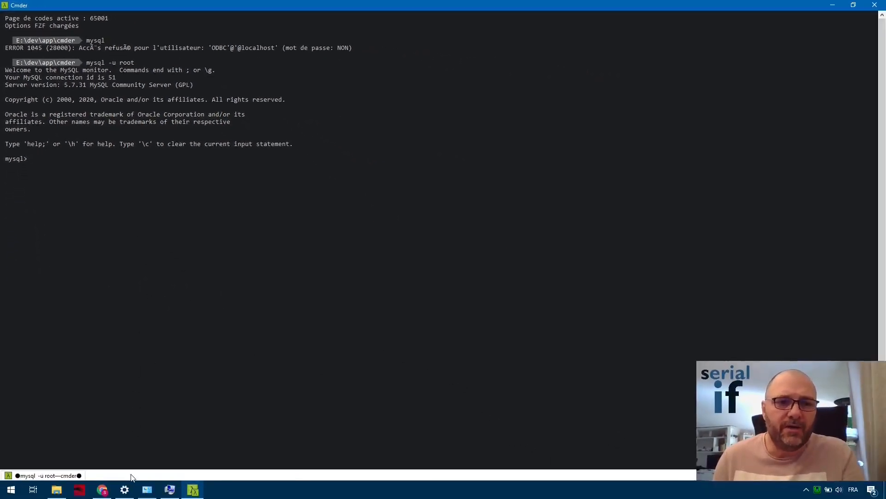
# Inspect the mysql5.7.31\bin entry in the user Path variable's list.
pyautogui.click(170, 489)
pyautogui.click(146, 207)
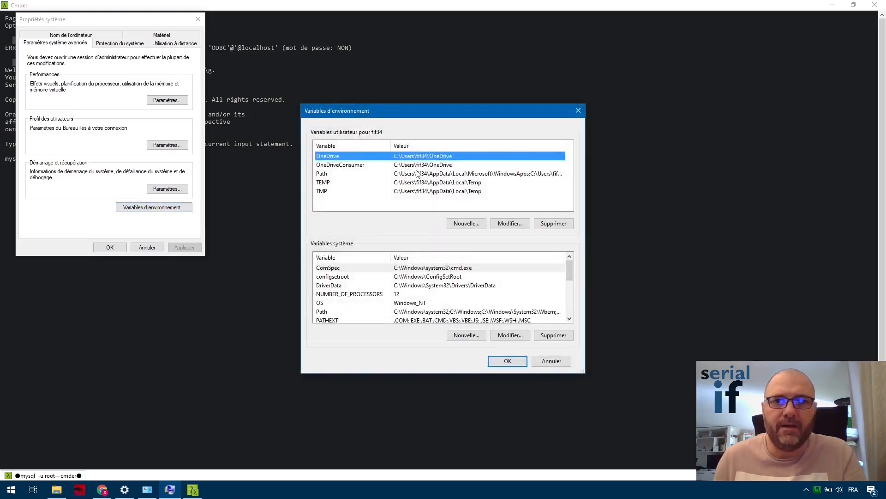
pyautogui.doubleClick(355, 173)
pyautogui.click(354, 170)
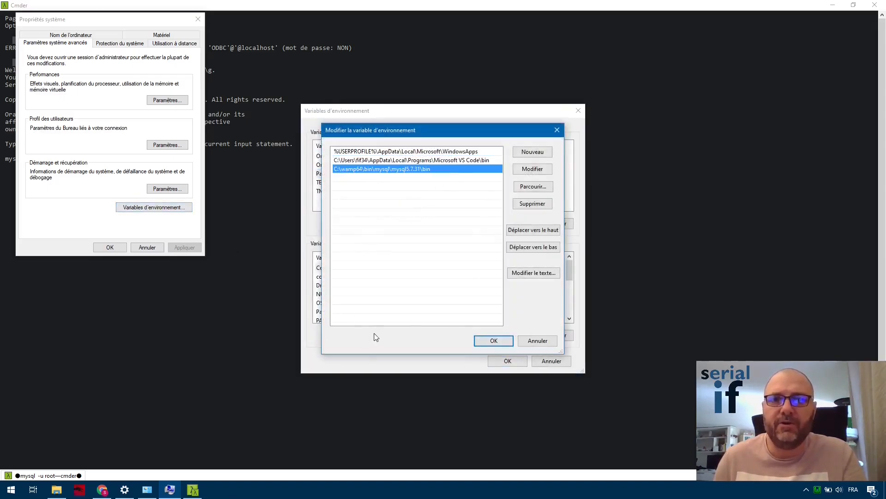
pyautogui.doubleClick(455, 171)
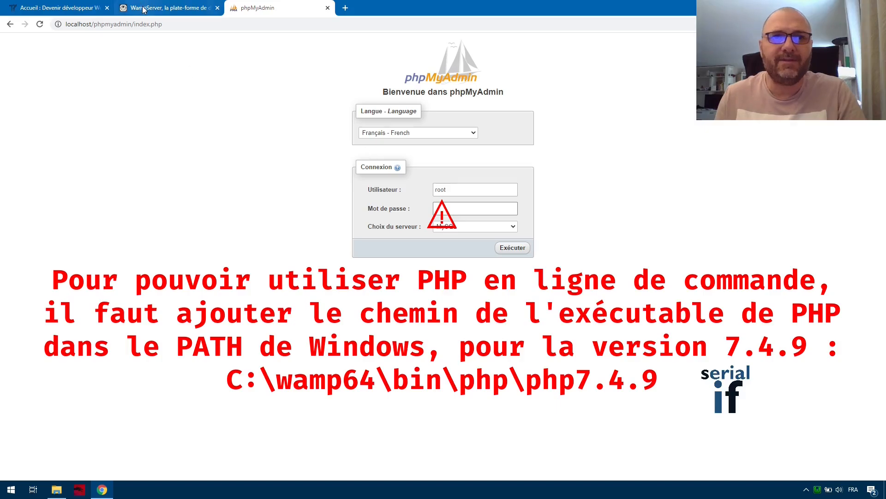
pyautogui.click(144, 9)
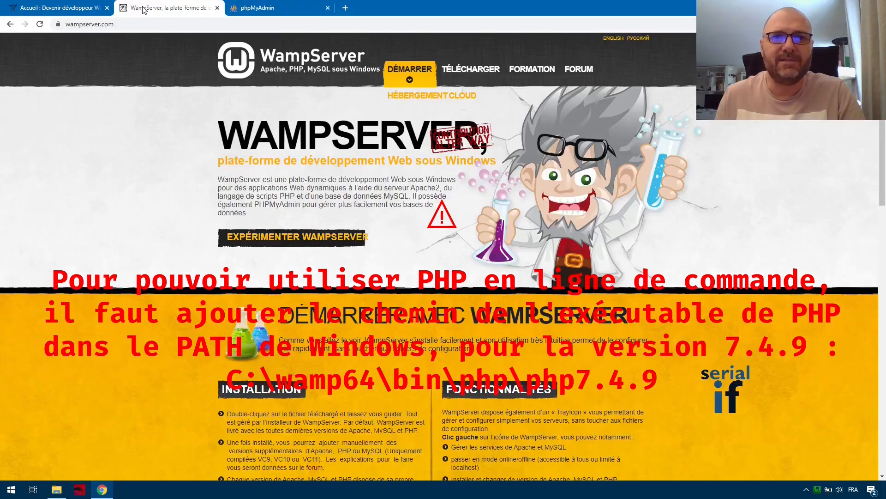
# Open the localhost phpinfo() page, which reports PHP Version 7.3.21.
pyautogui.click(246, 8)
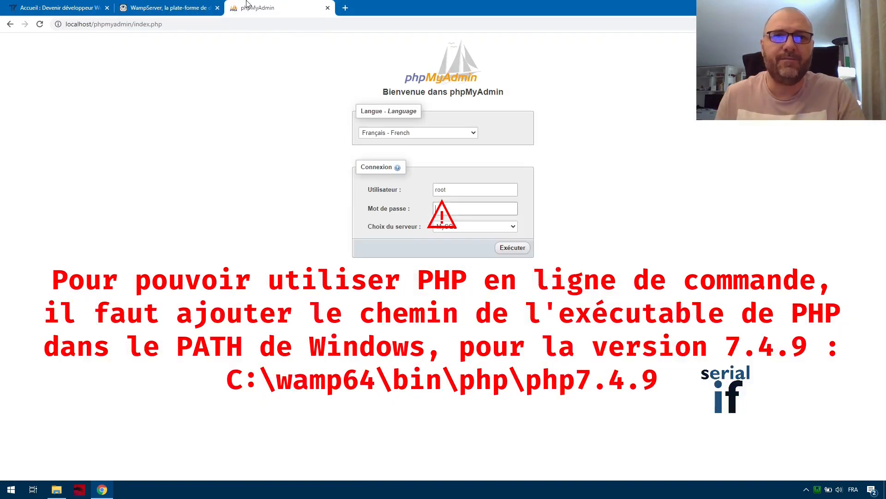
pyautogui.click(11, 26)
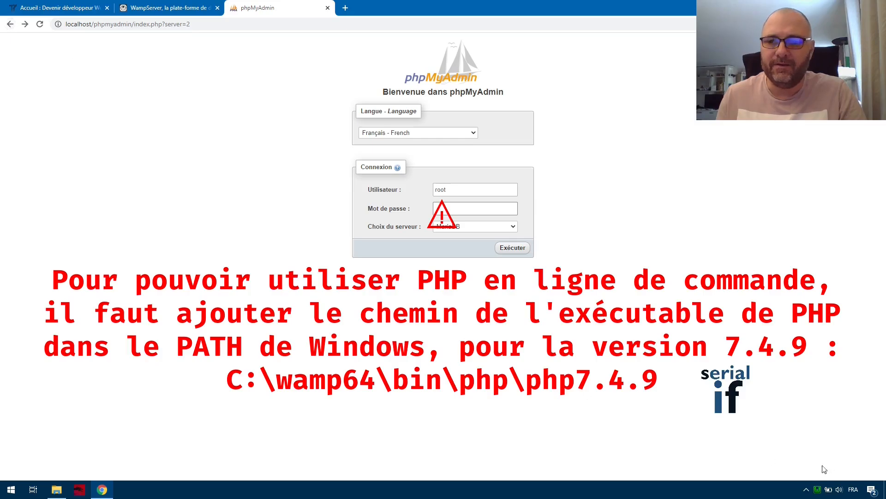
pyautogui.click(818, 490)
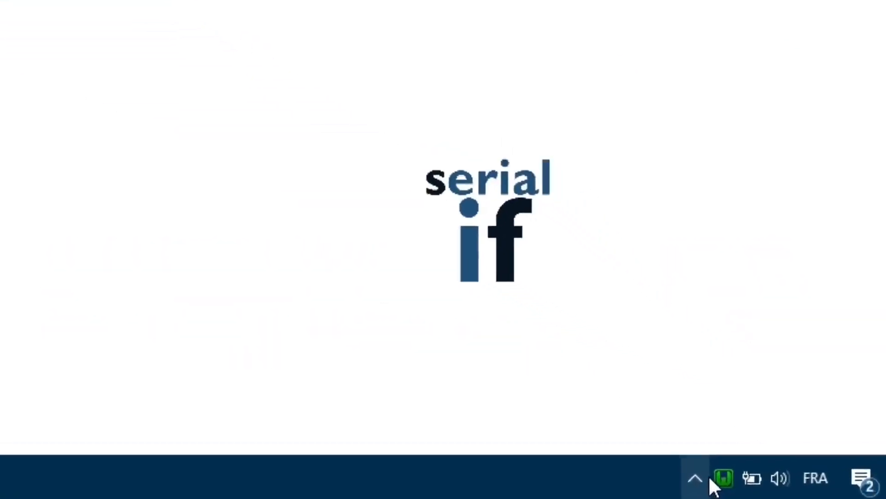
pyautogui.click(784, 485)
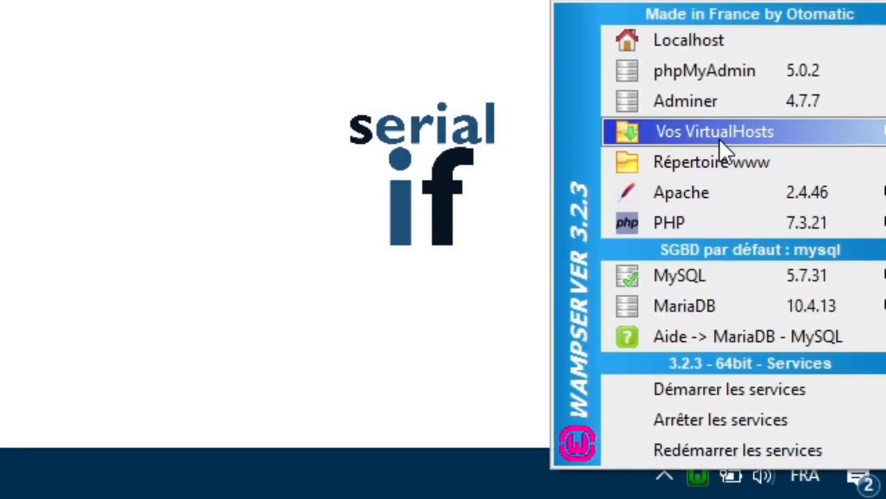
pyautogui.moveTo(723, 134)
pyautogui.click(510, 159)
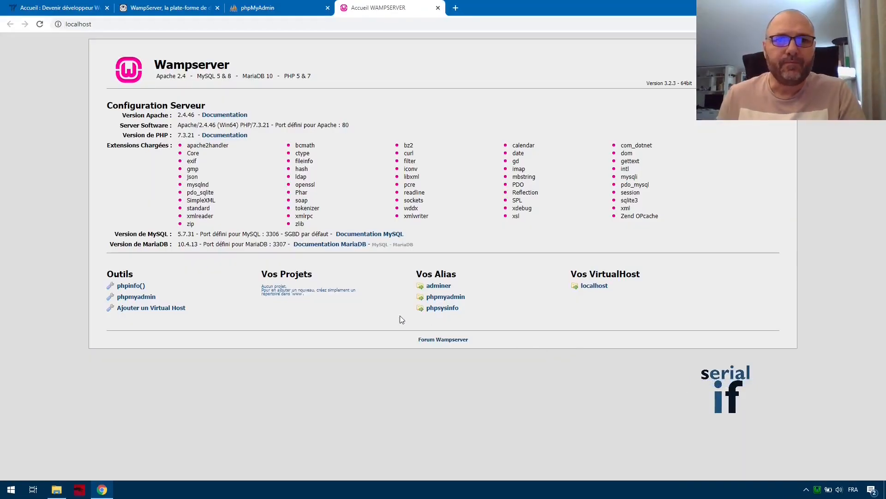
pyautogui.click(124, 286)
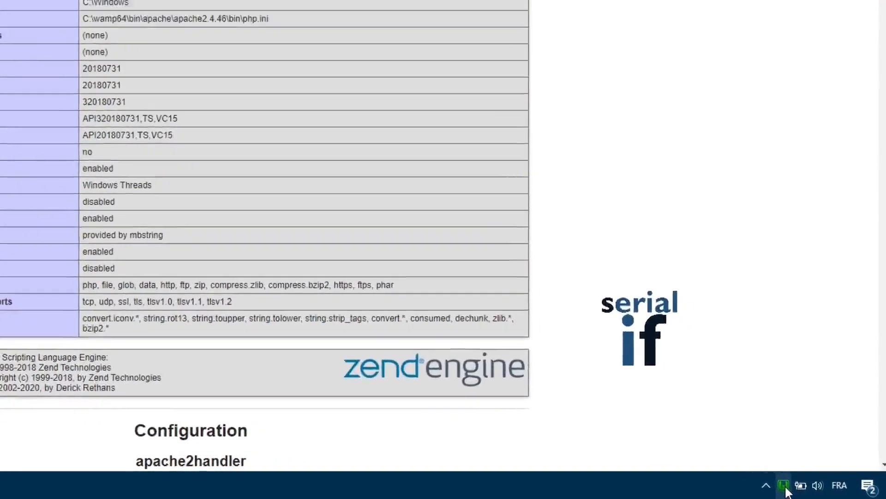
# Switch WampServer's PHP version to 7.4.9, then reload the phpinfo page to confirm PHP Version 7.4.9.
pyautogui.click(817, 488)
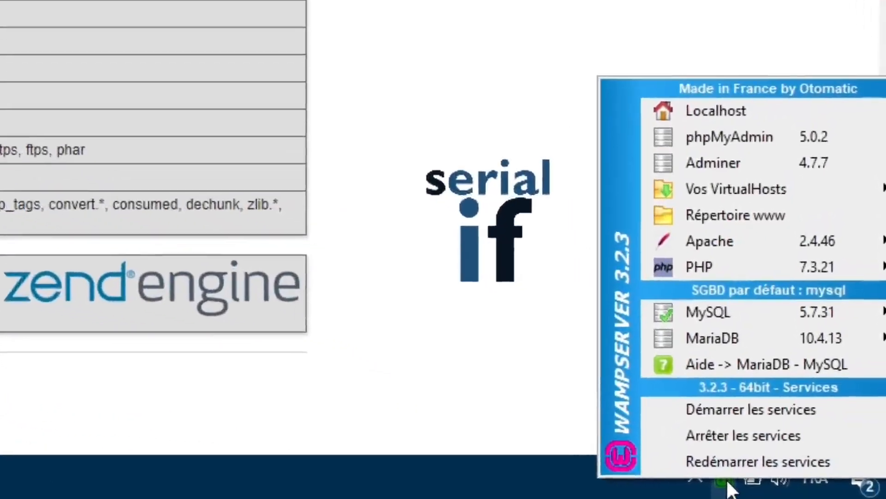
pyautogui.moveTo(711, 231)
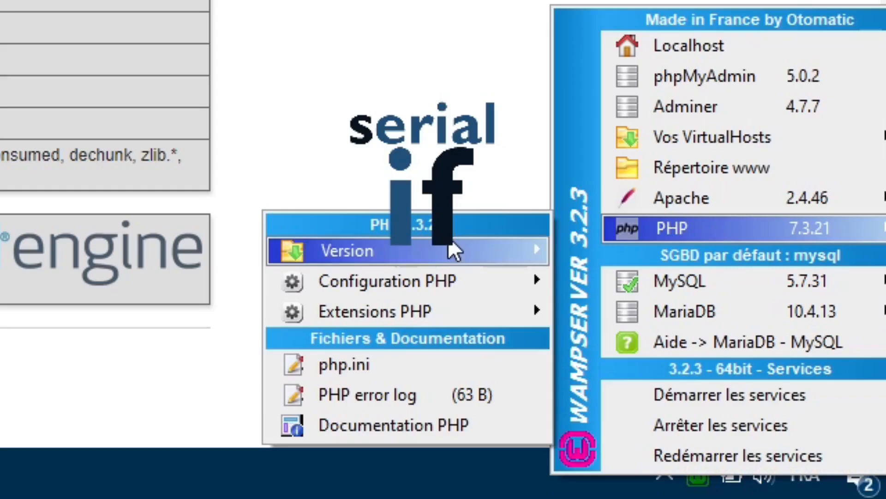
pyautogui.moveTo(455, 251)
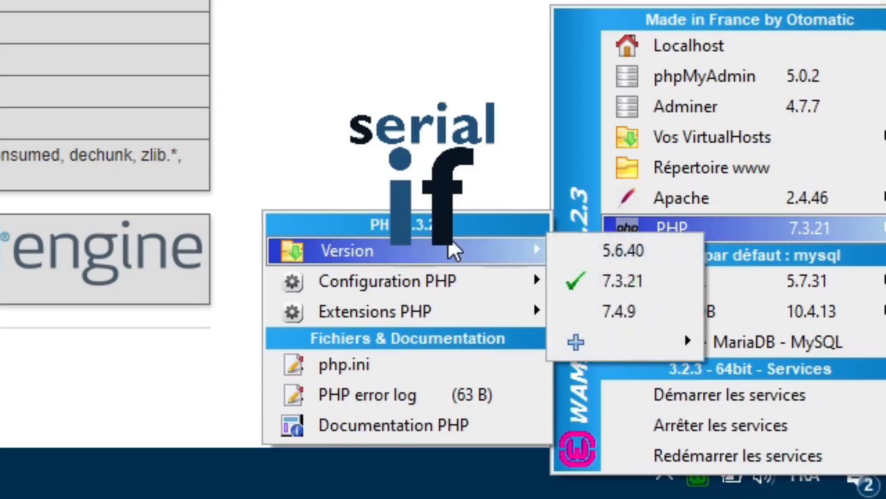
pyautogui.click(618, 350)
pyautogui.moveTo(637, 229)
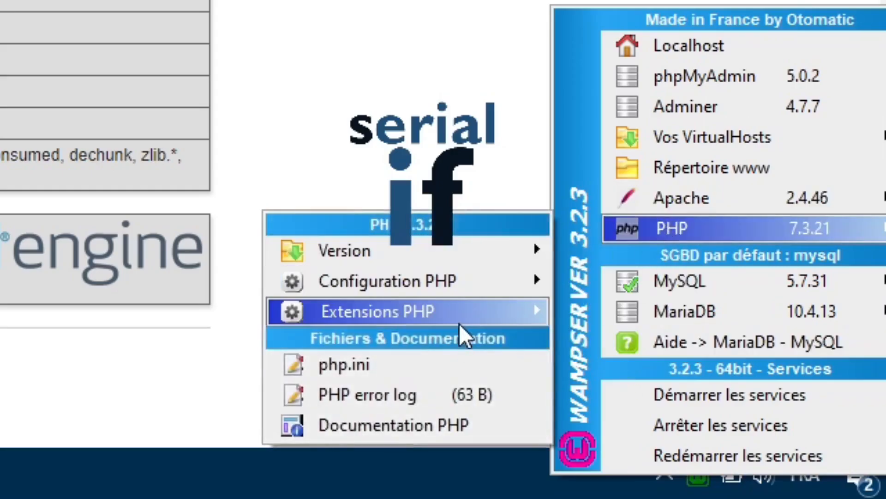
pyautogui.moveTo(459, 320)
pyautogui.moveTo(513, 250)
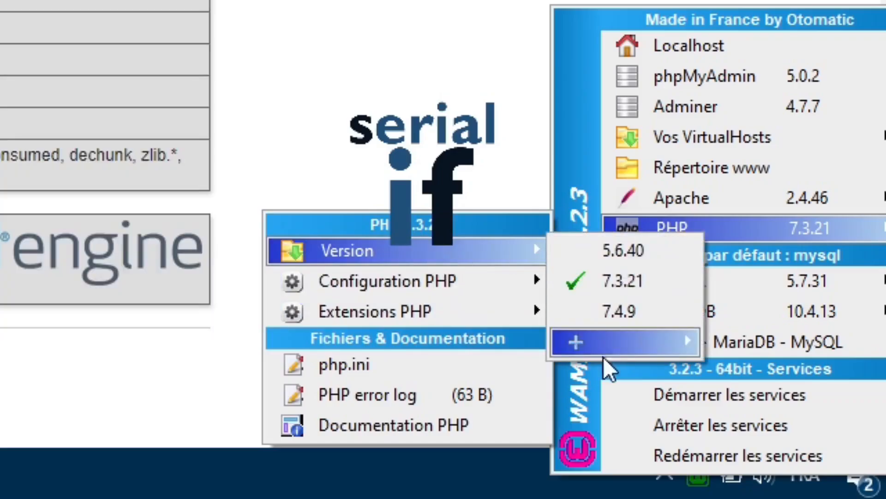
pyautogui.click(625, 310)
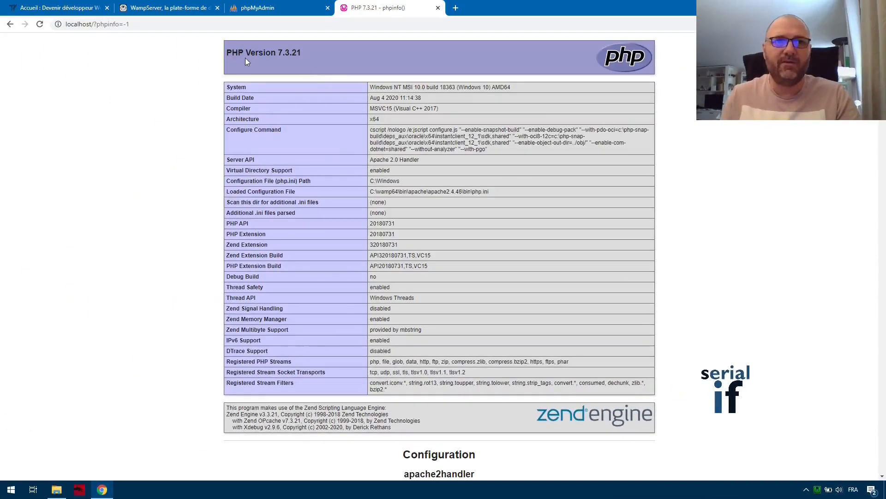
pyautogui.rightClick(88, 101)
pyautogui.click(121, 132)
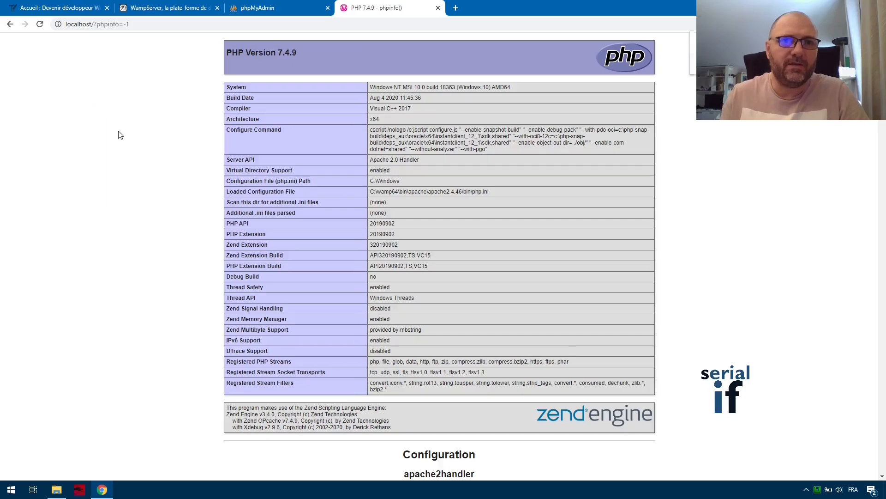